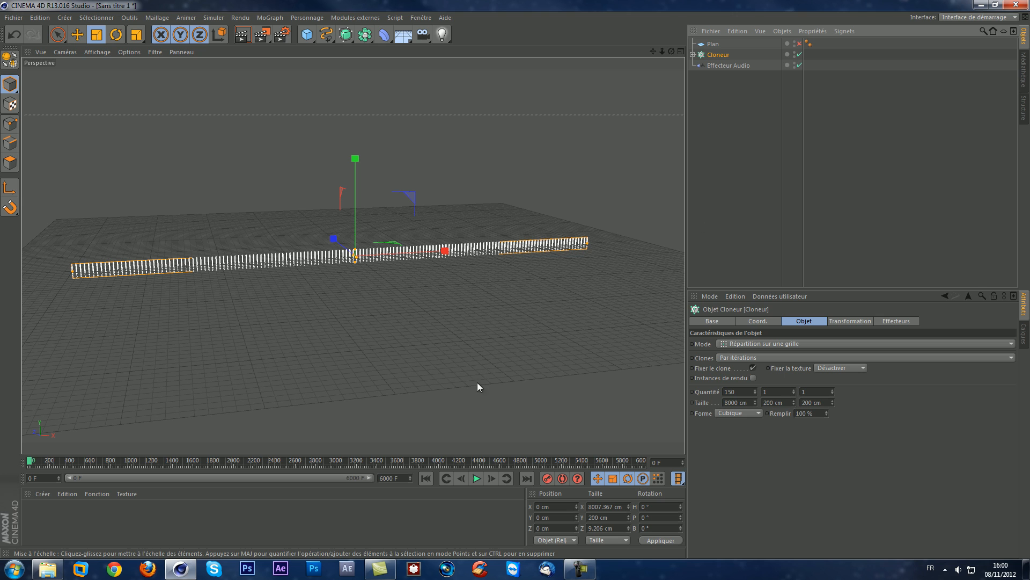
Step: Play the finished equalizer animation and examine the Cloneur's effectors and the Effecteur Audio settings, then stop playback
click(476, 479)
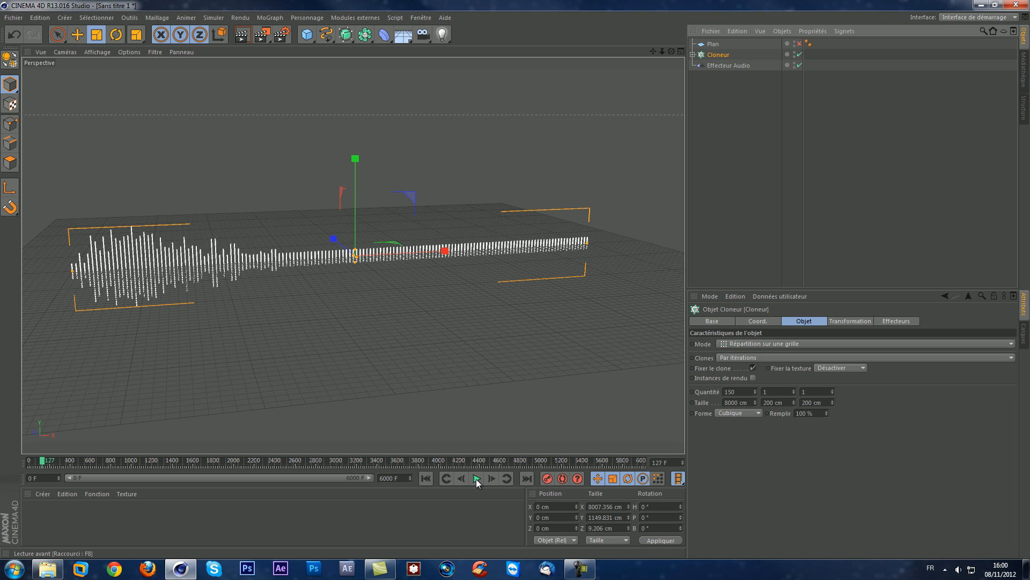
click(721, 65)
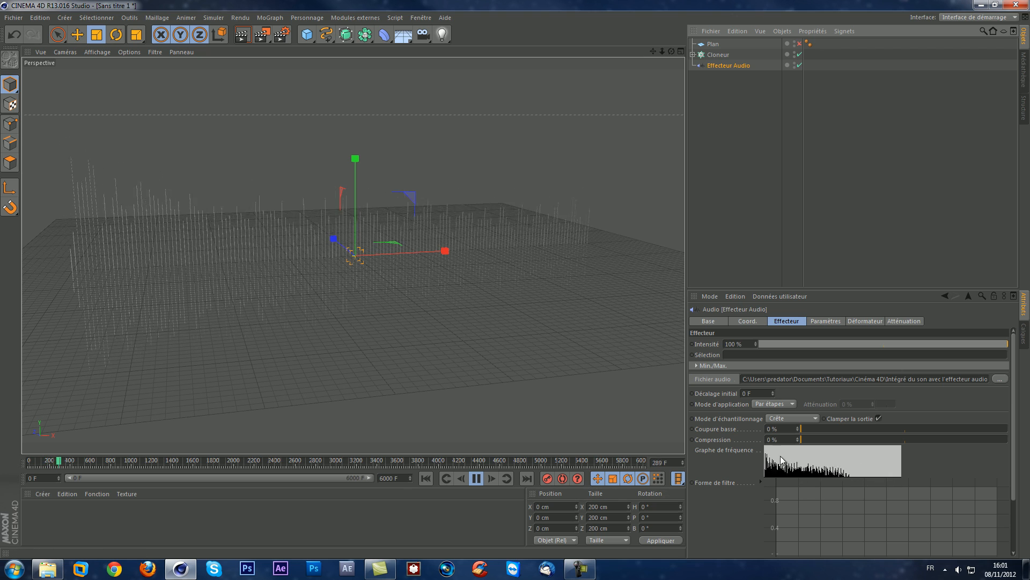
click(717, 55)
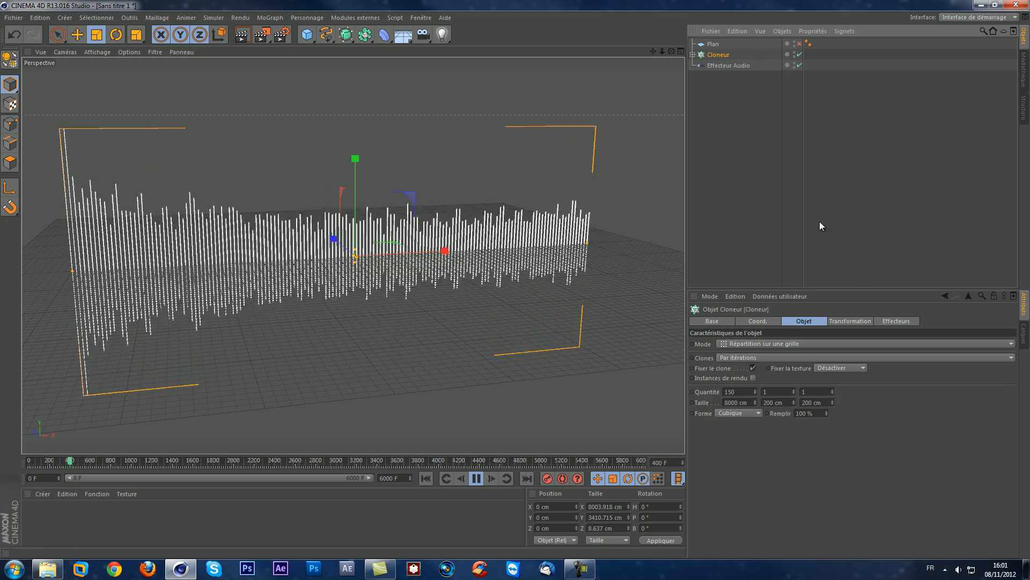
click(891, 320)
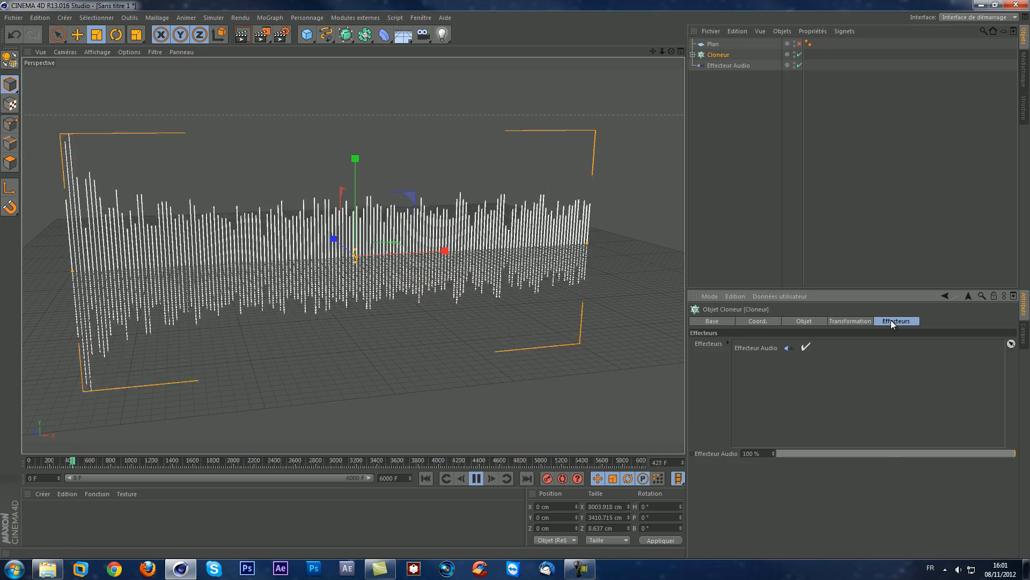
click(721, 65)
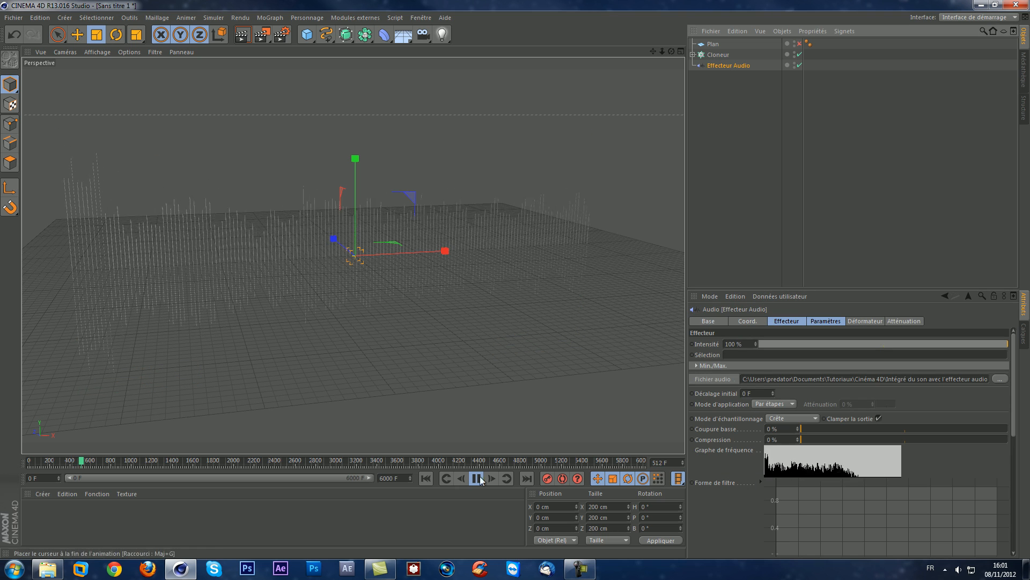
click(474, 478)
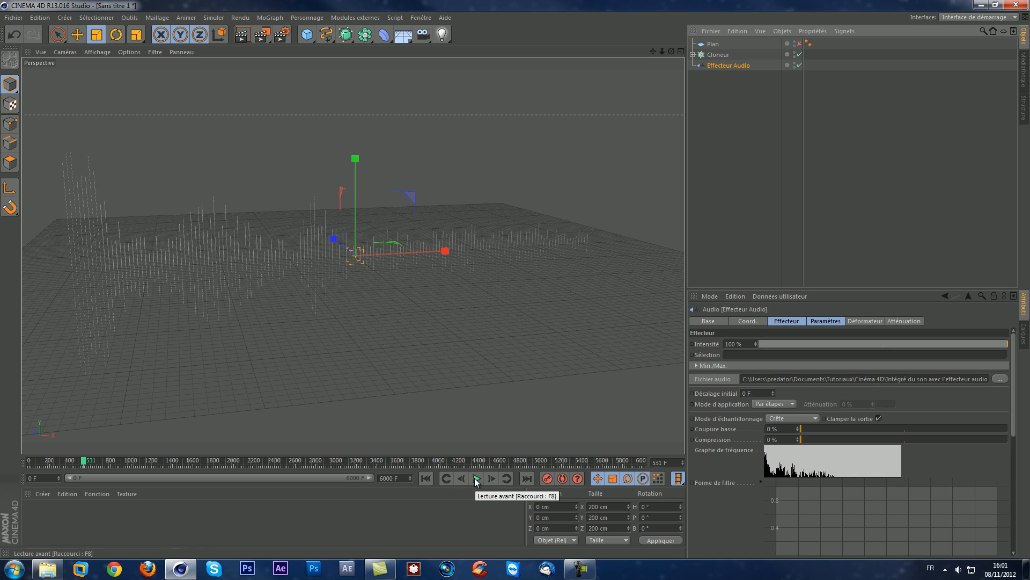
Step: Review the Effecteur Audio's transformation parameters and return the timeline to frame 0
drag(1014, 398, 1006, 456)
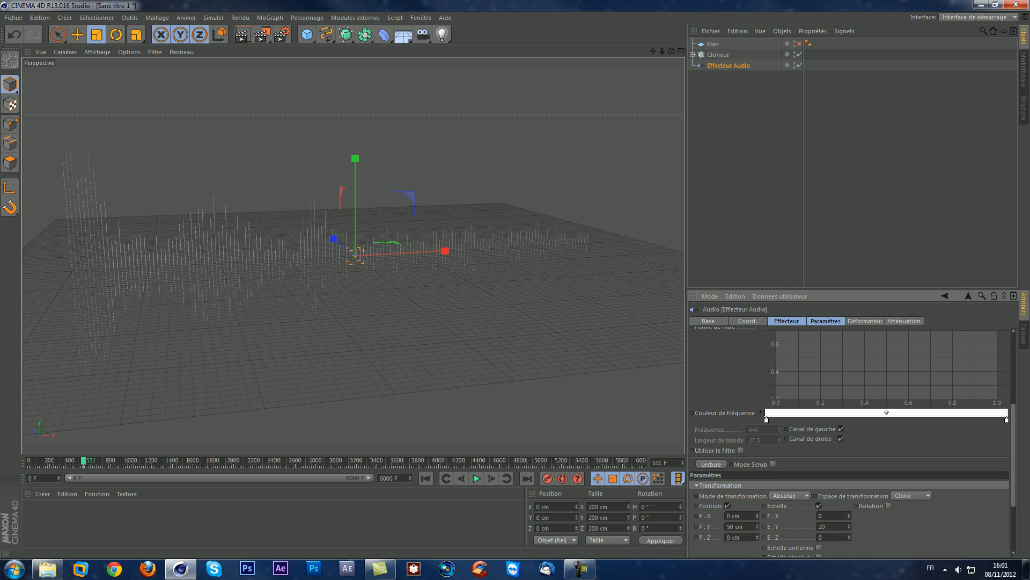
drag(1006, 456, 1005, 407)
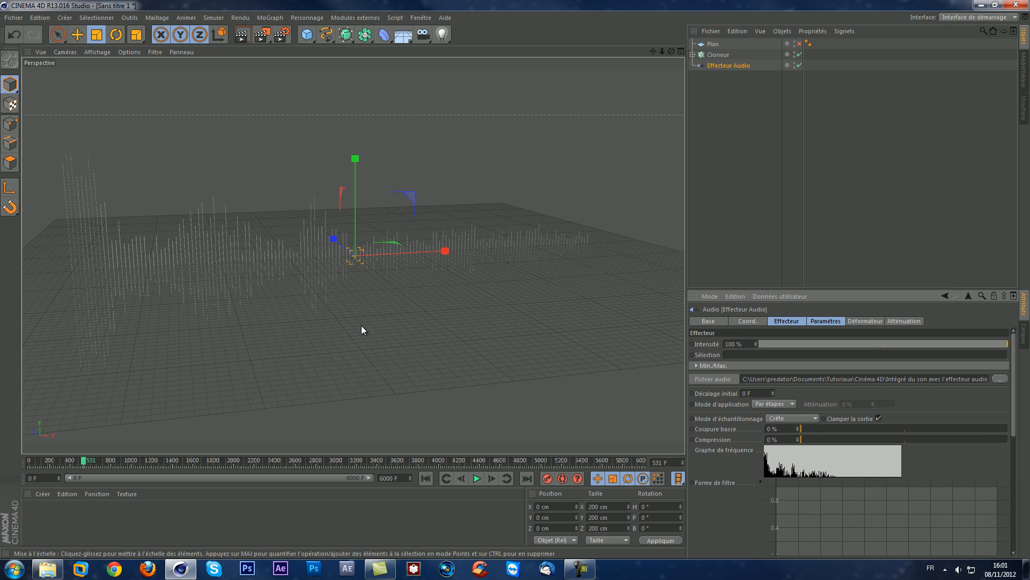
drag(84, 460, 21, 462)
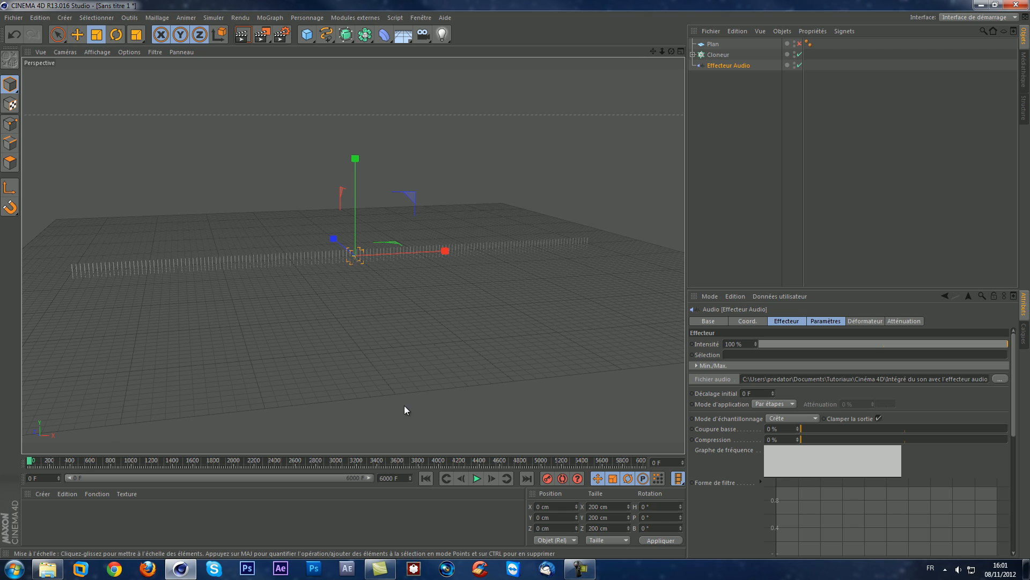
click(767, 161)
click(721, 56)
click(724, 67)
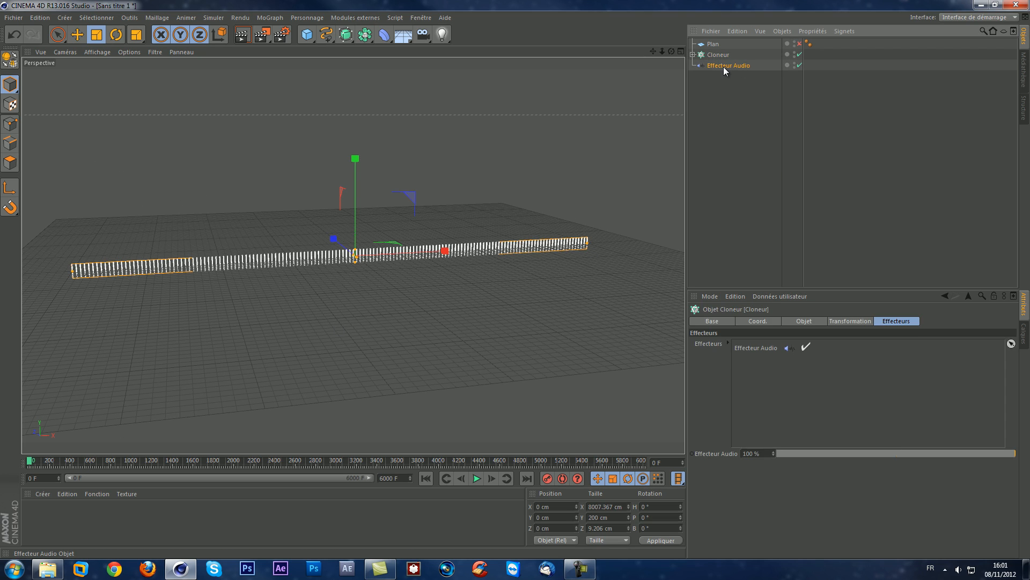
Step: Create a new empty project
click(230, 83)
click(13, 18)
click(20, 22)
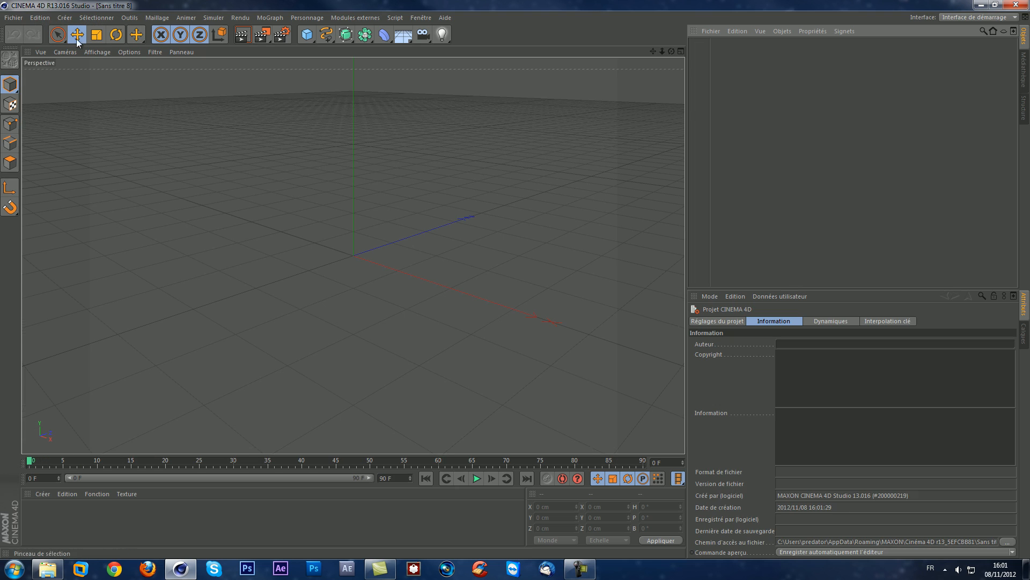
Step: Set the render output size to 1920 by 1080 pixels
click(282, 35)
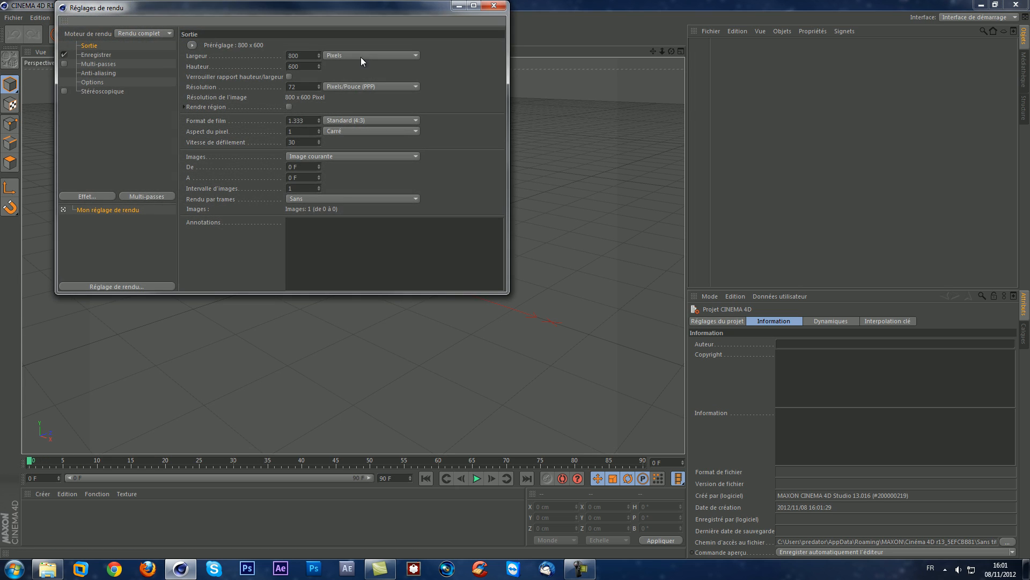
double_click(311, 56)
text(1920)
key(Tab)
text(1080)
key(Return)
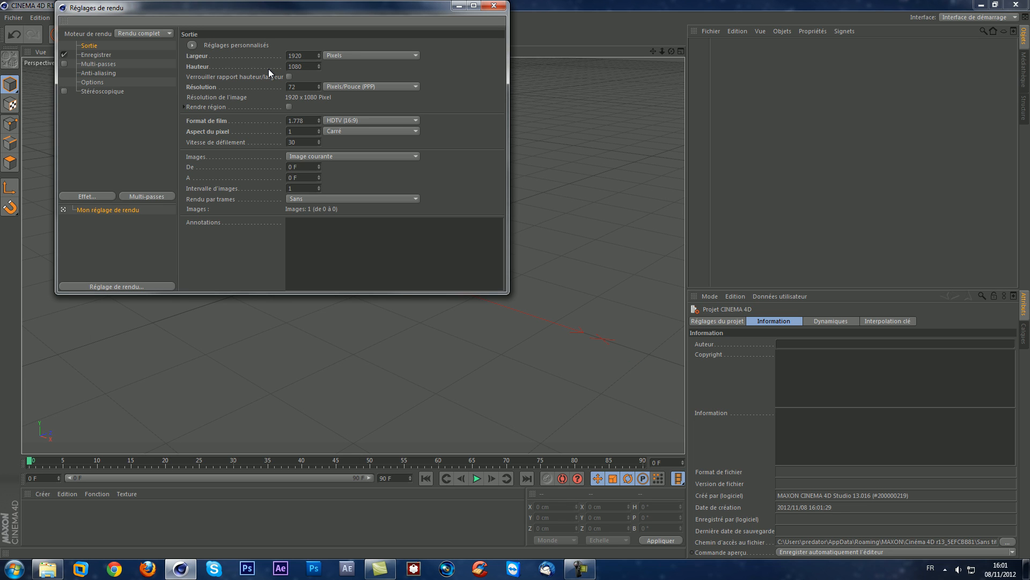
click(487, 7)
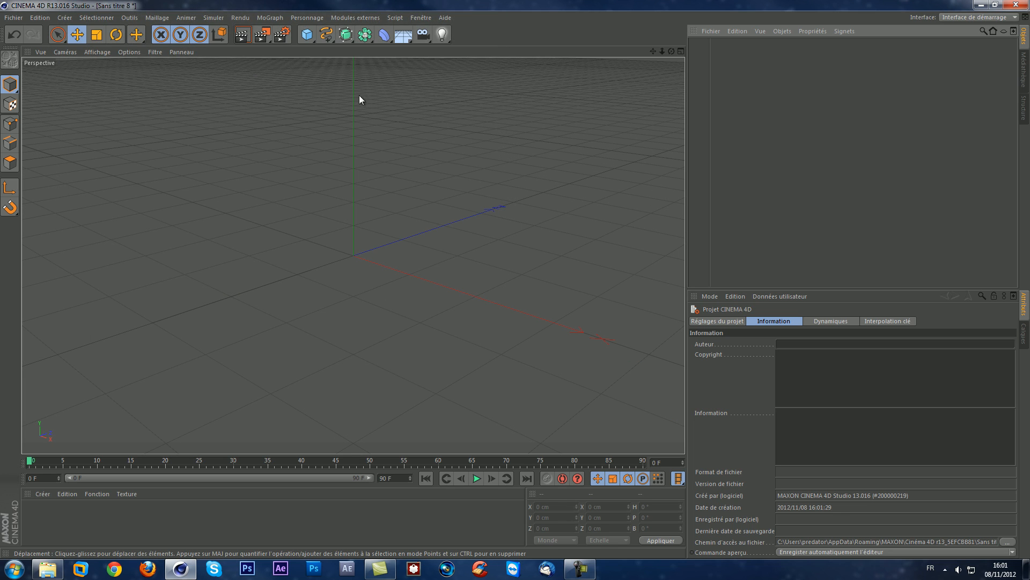
Step: Add a cube and a MoGraph Cloneur to the scene
click(306, 35)
click(272, 19)
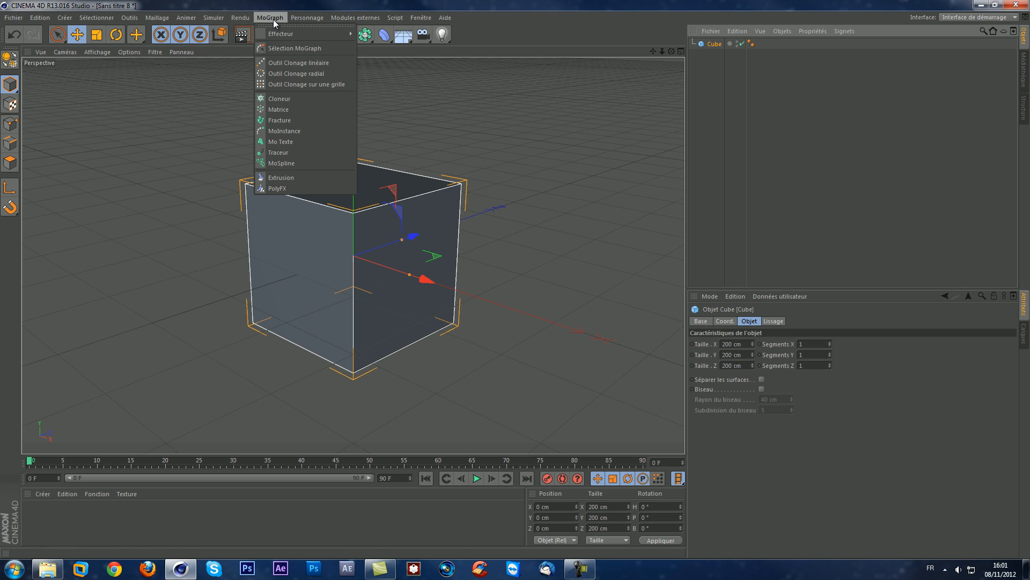
click(280, 100)
Step: Add an Effecteur Audio linked to the Cloneur and clear the object selection
click(269, 18)
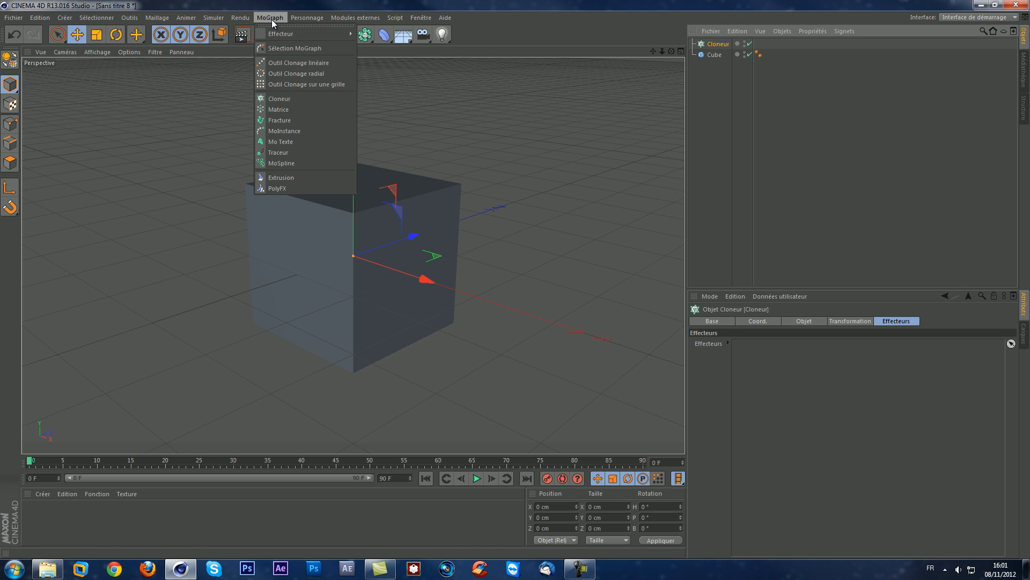
mouse_move(276, 35)
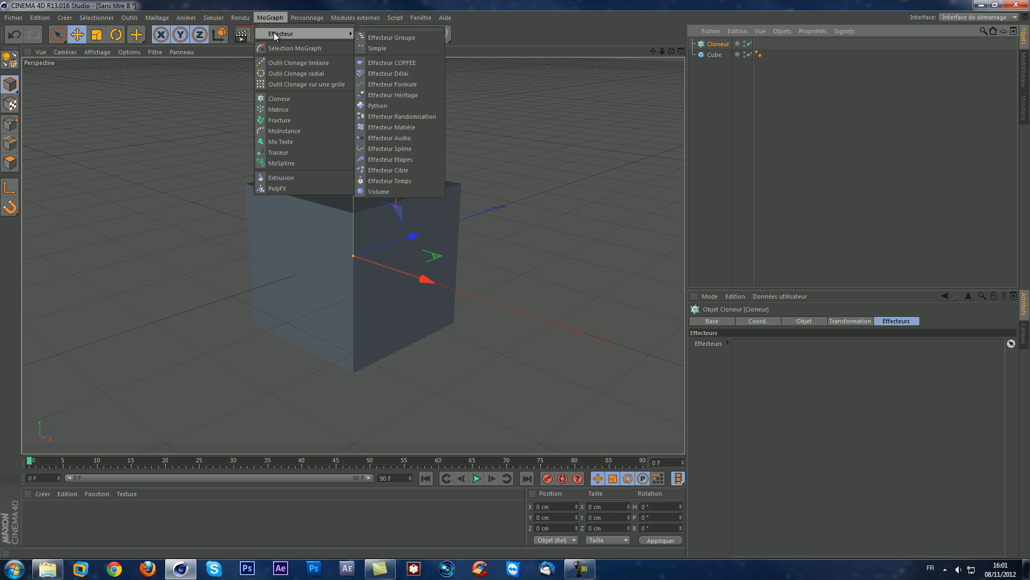
click(427, 138)
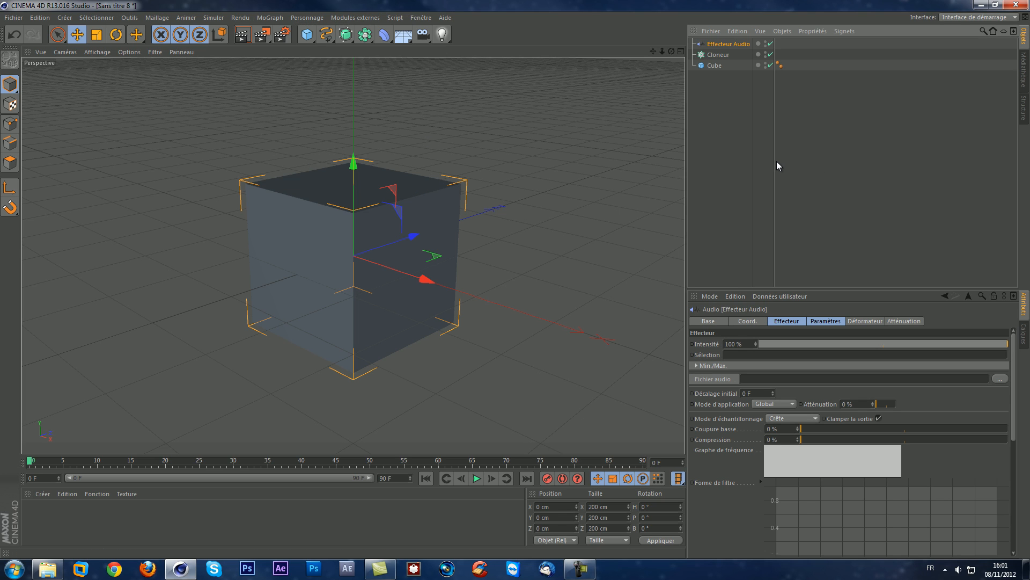
drag(776, 161, 797, 161)
click(717, 137)
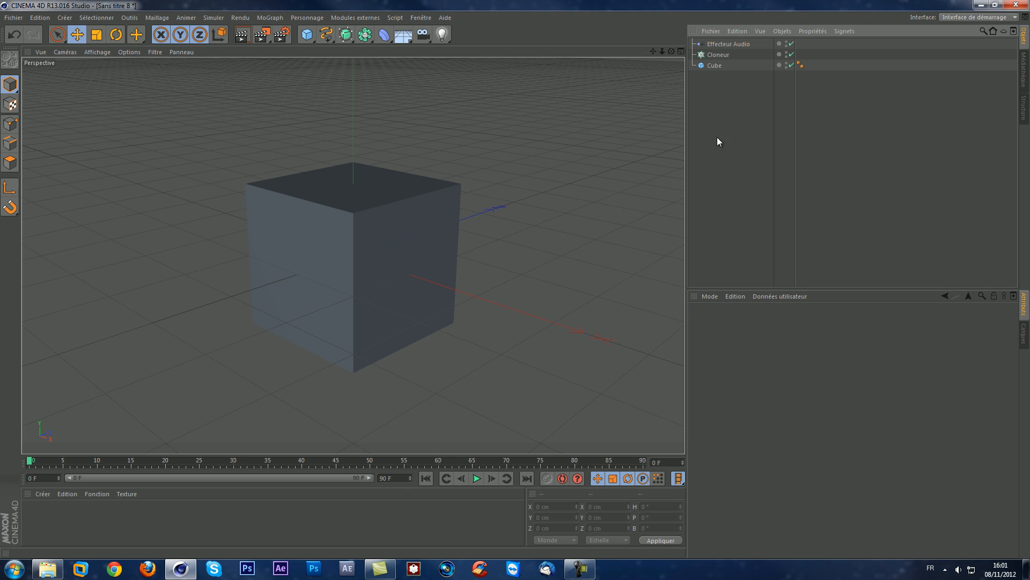
Step: Shrink the cube into a thin vertical bar about 13 cm in X and 20.5 cm in Z, keeping it 200 cm tall
click(716, 66)
drag(402, 237, 358, 257)
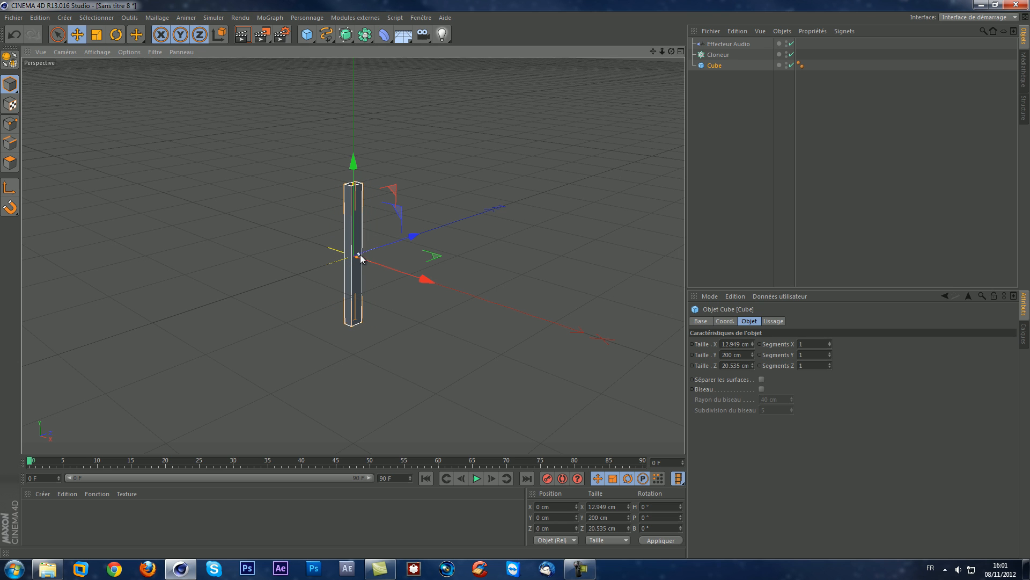
alt+right_drag(362, 231, 263, 231)
alt+drag(376, 241, 309, 241)
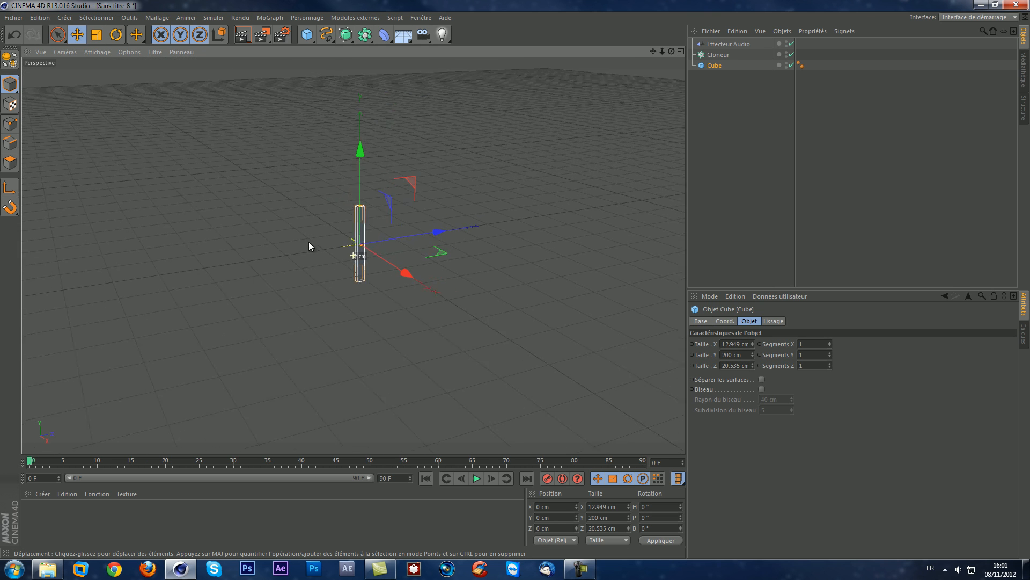
alt+middle_drag(426, 248, 388, 241)
alt+right_drag(376, 241, 133, 248)
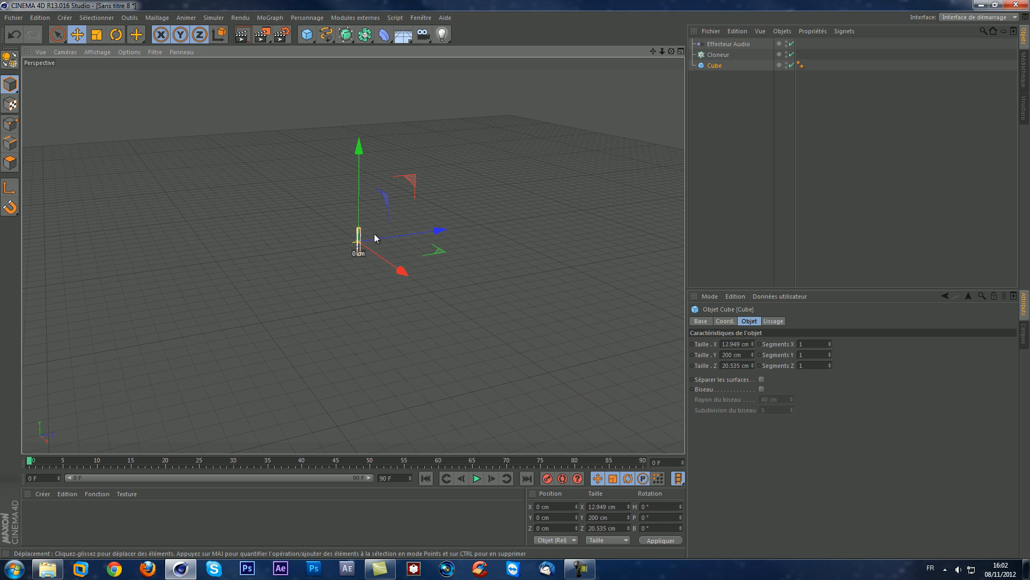
click(710, 91)
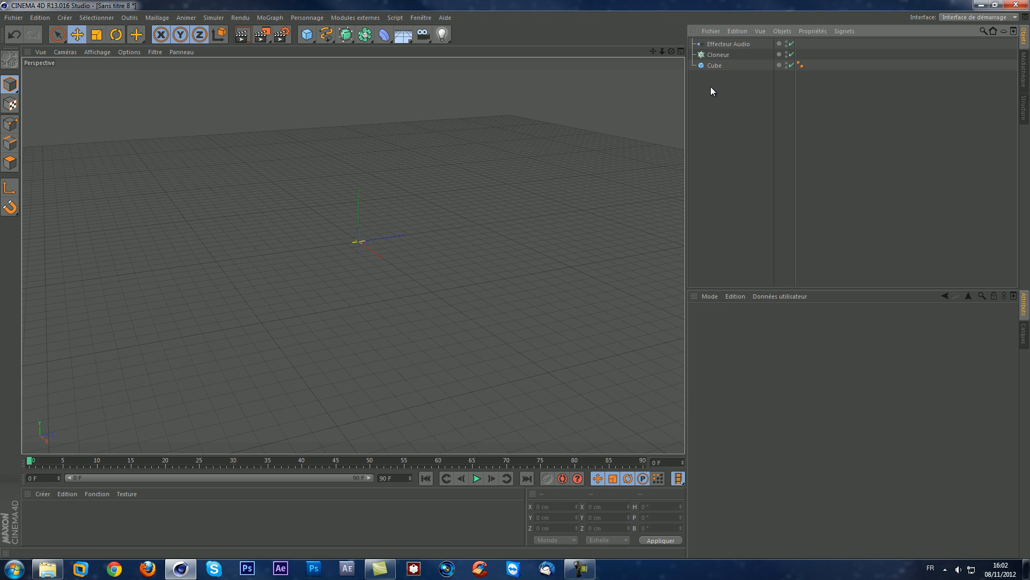
Step: Make the cube a child of the Cloneur and set the cloning mode to Répartition sur une grille
drag(714, 66, 720, 56)
click(721, 56)
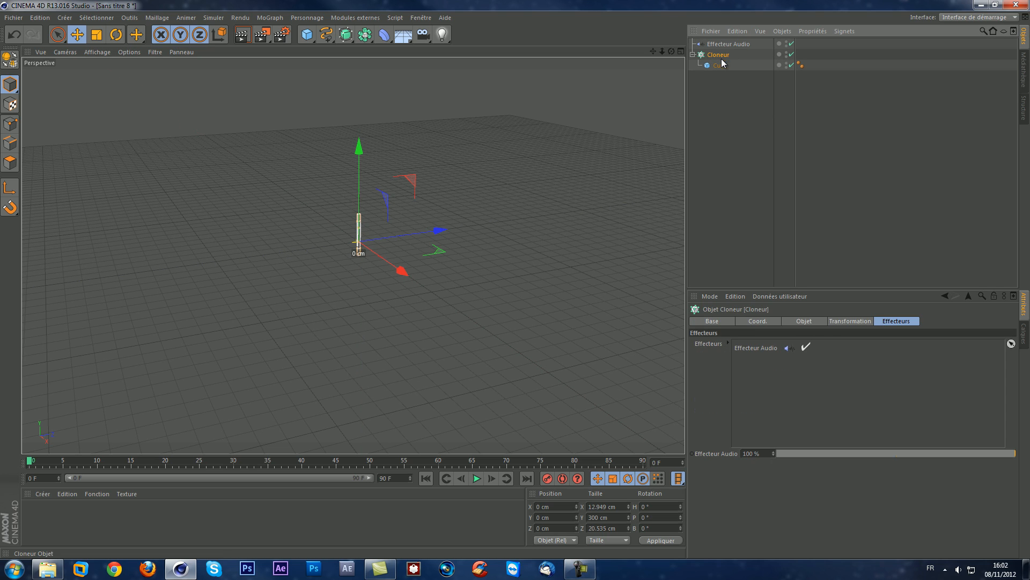
click(807, 321)
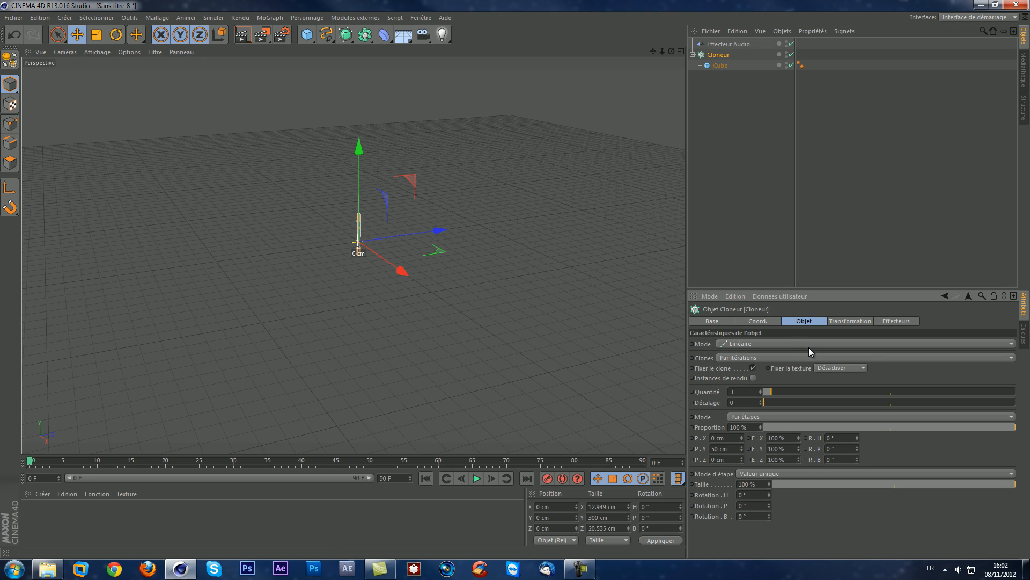
click(809, 346)
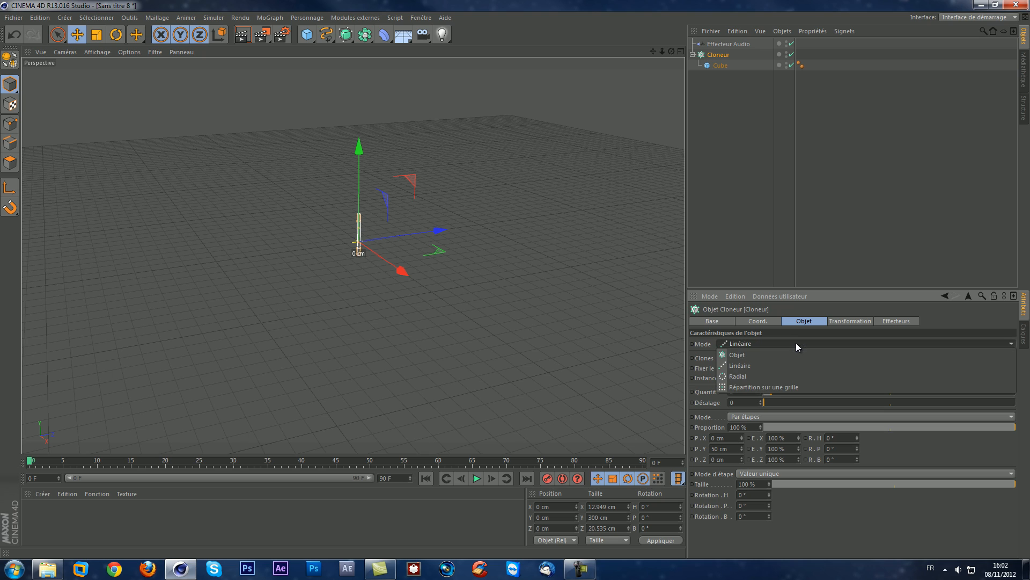
click(771, 388)
Step: Set the grid quantity to 1, 1 and 150 clones, and its Z size to 8000 cm
click(755, 393)
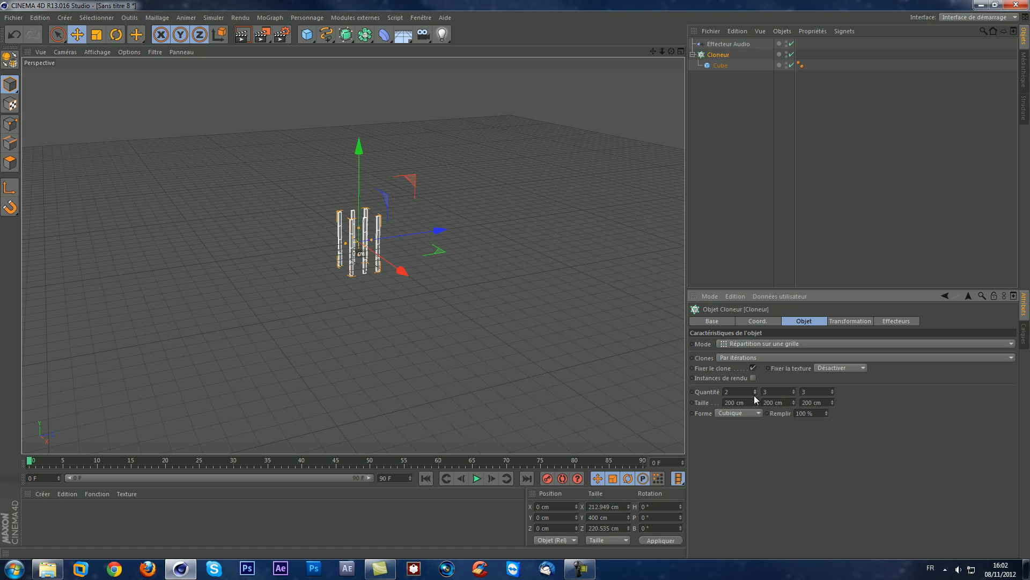
click(755, 394)
click(794, 395)
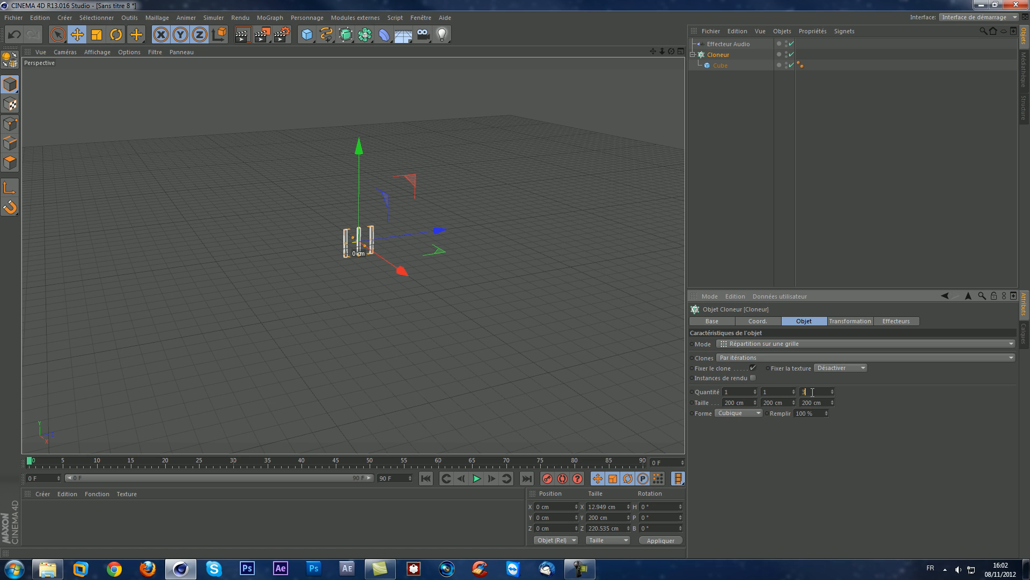
text(150)
key(Return)
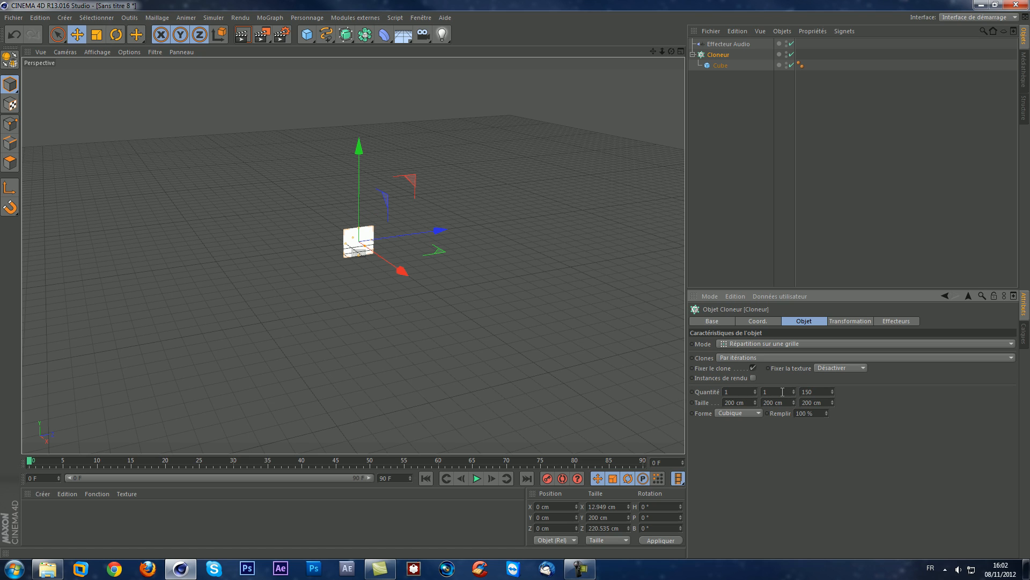
double_click(822, 402)
text(8000)
key(Return)
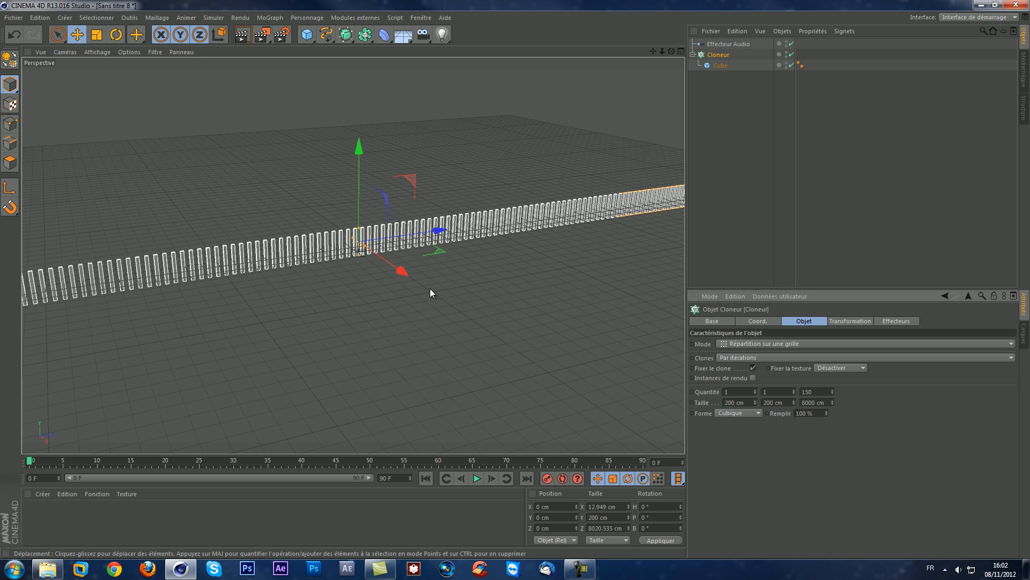
Step: Remove the Effecteur Audio from the Cloneur's effectors list and add it back, then collapse the Cloneur's hierarchy
mouse_move(429, 288)
mouse_down()
mouse_move(381, 271)
mouse_move(213, 285)
mouse_move(344, 323)
mouse_move(349, 313)
mouse_up()
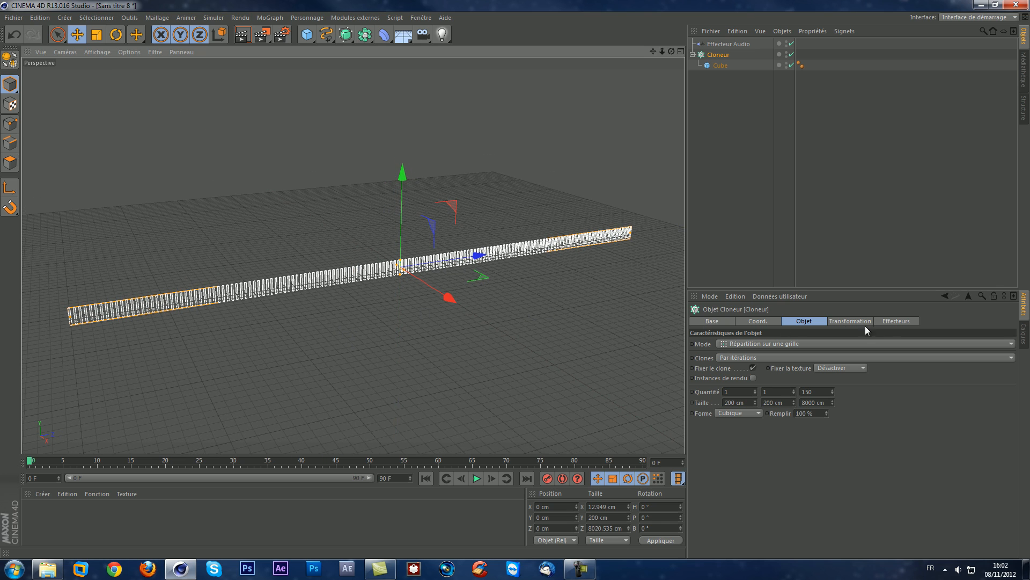
click(895, 322)
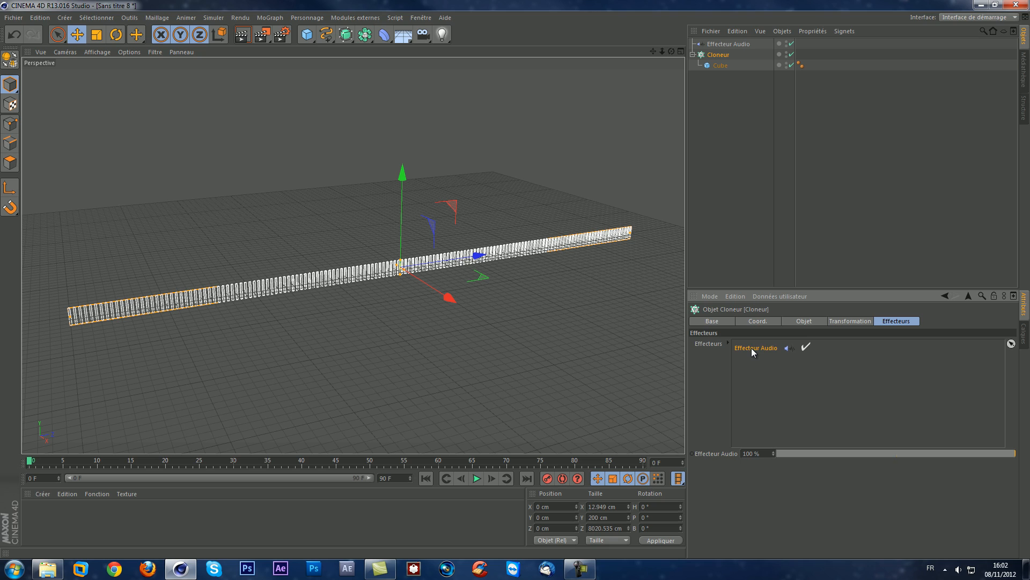
key(Delete)
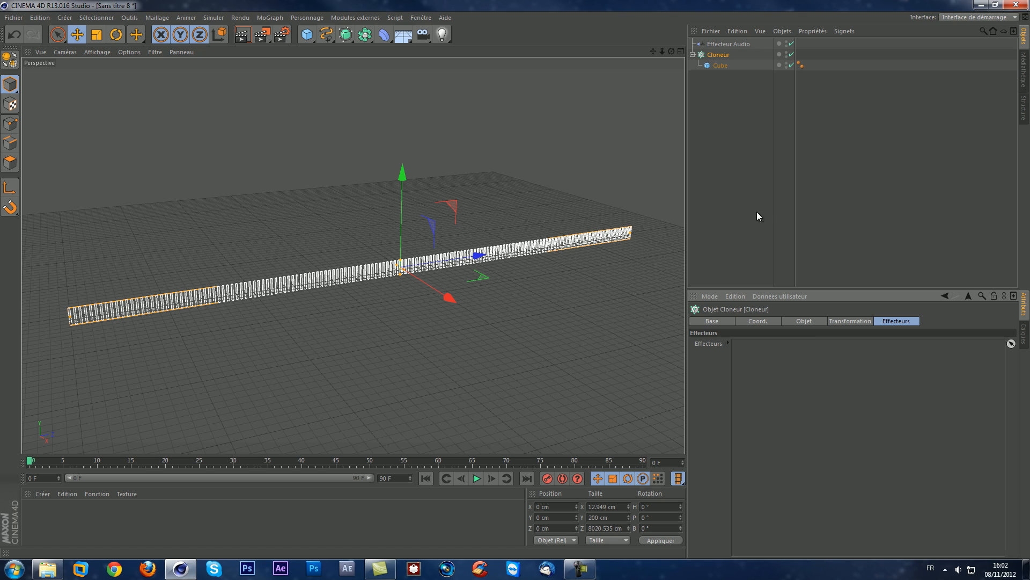
drag(725, 44, 810, 367)
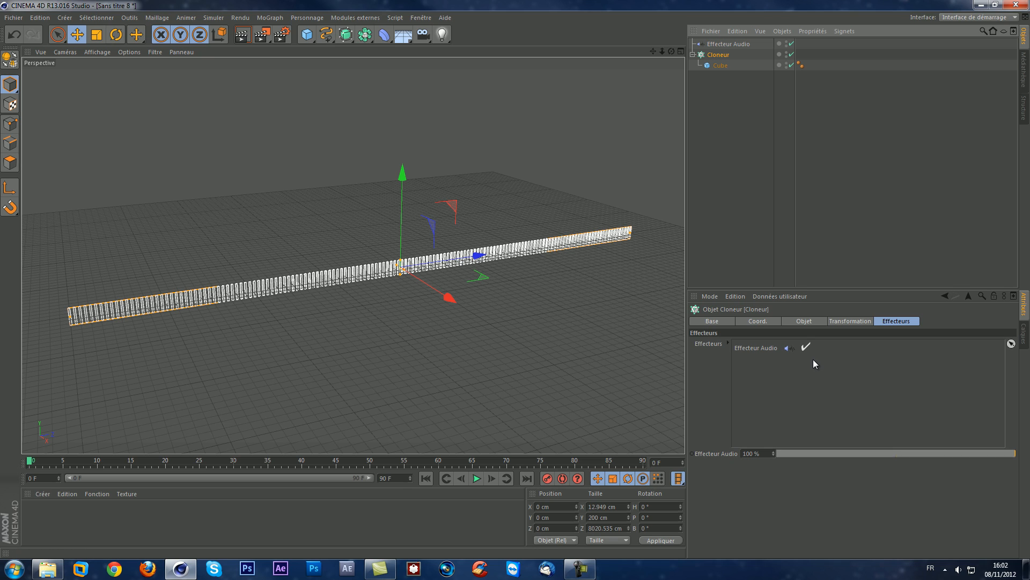
click(693, 54)
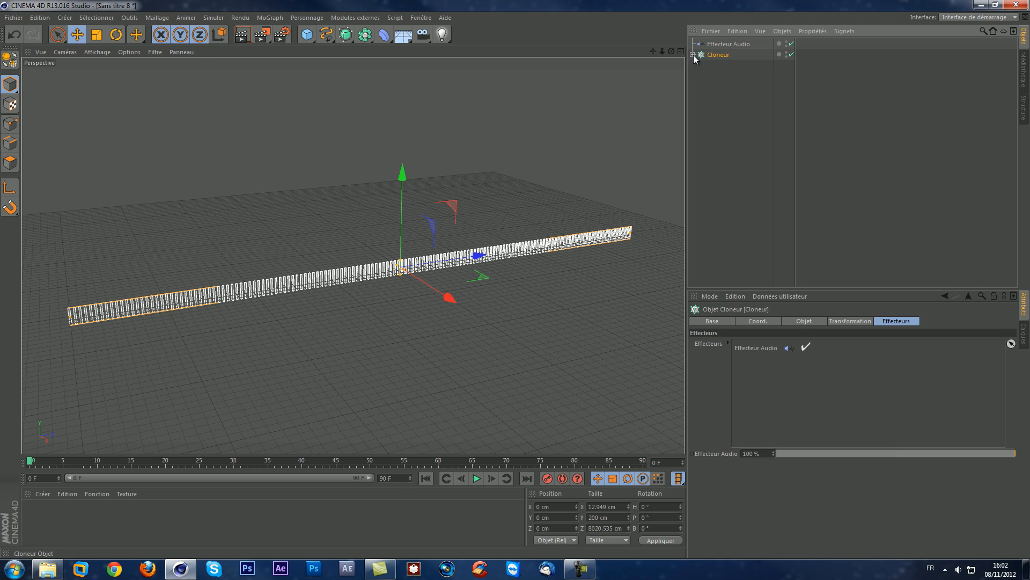
Step: Load Kindervater_-_Spotlight_(Michael_Mind_Project_Remix_Edit) as the audio file of the Effecteur Audio
click(728, 44)
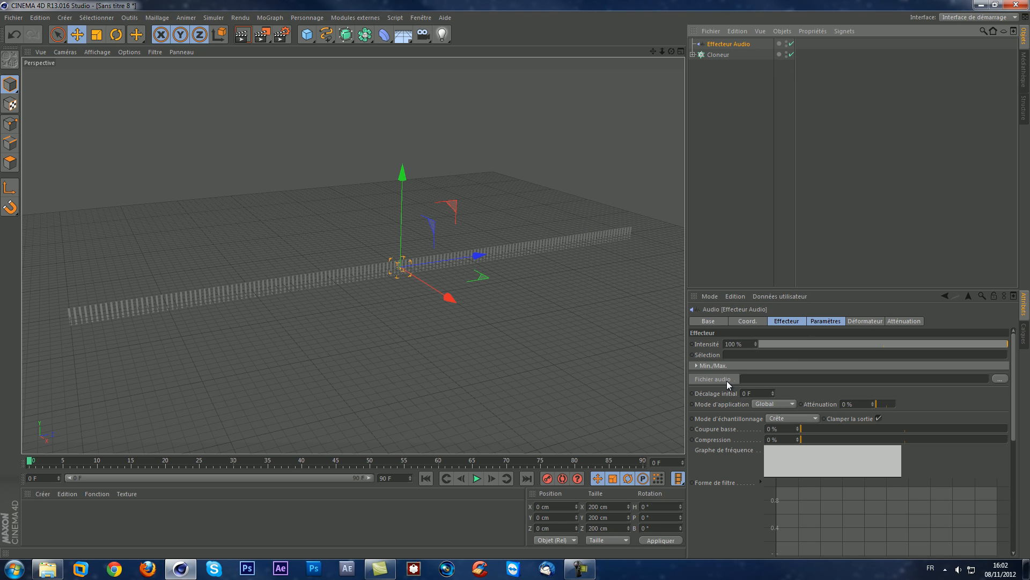
click(787, 321)
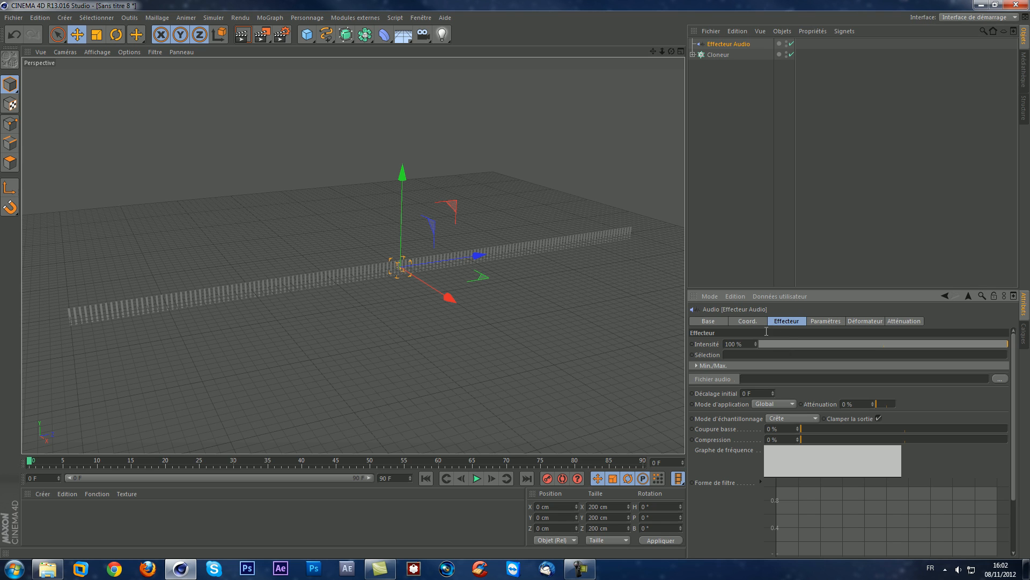
click(998, 378)
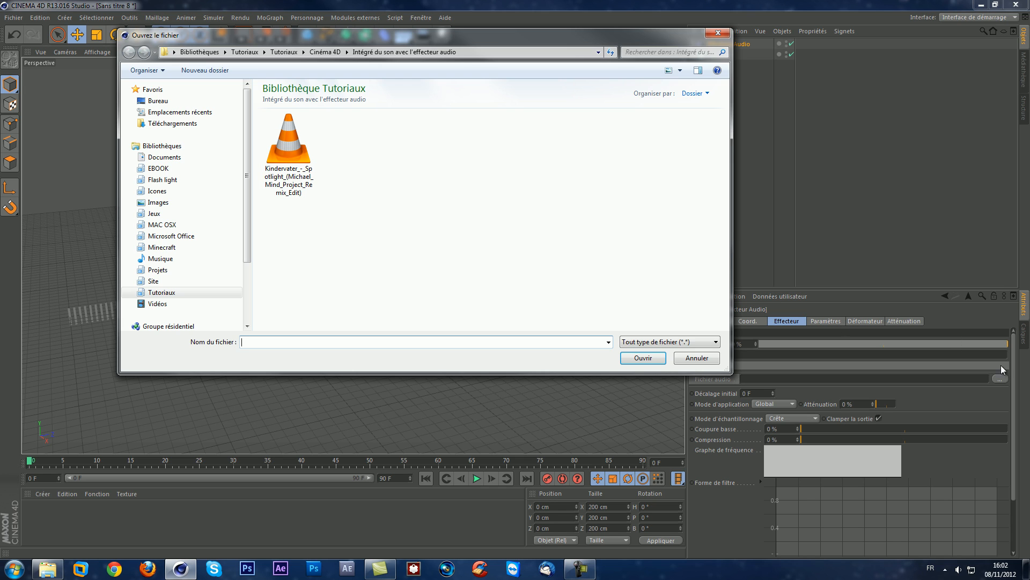
click(296, 155)
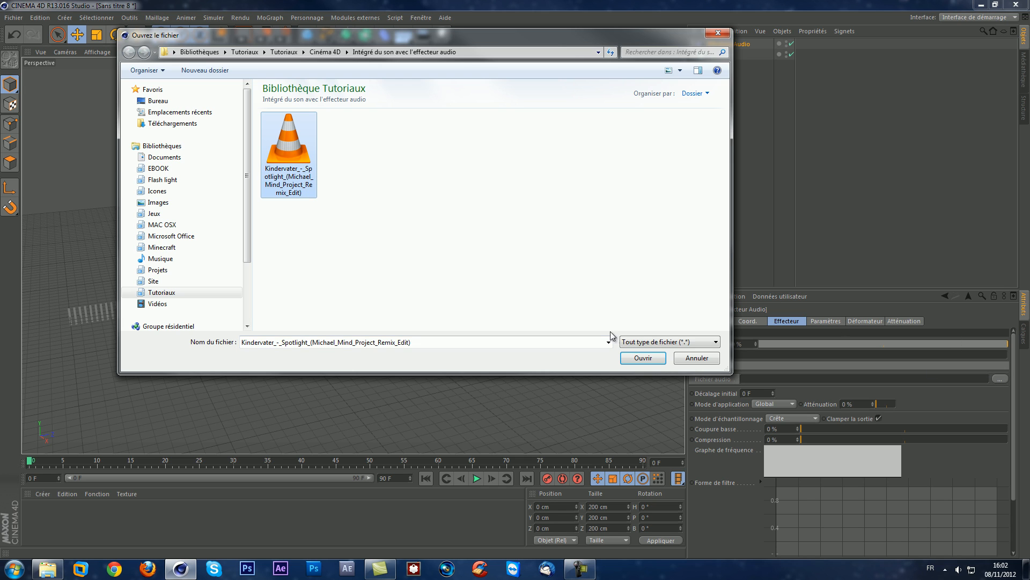
click(642, 358)
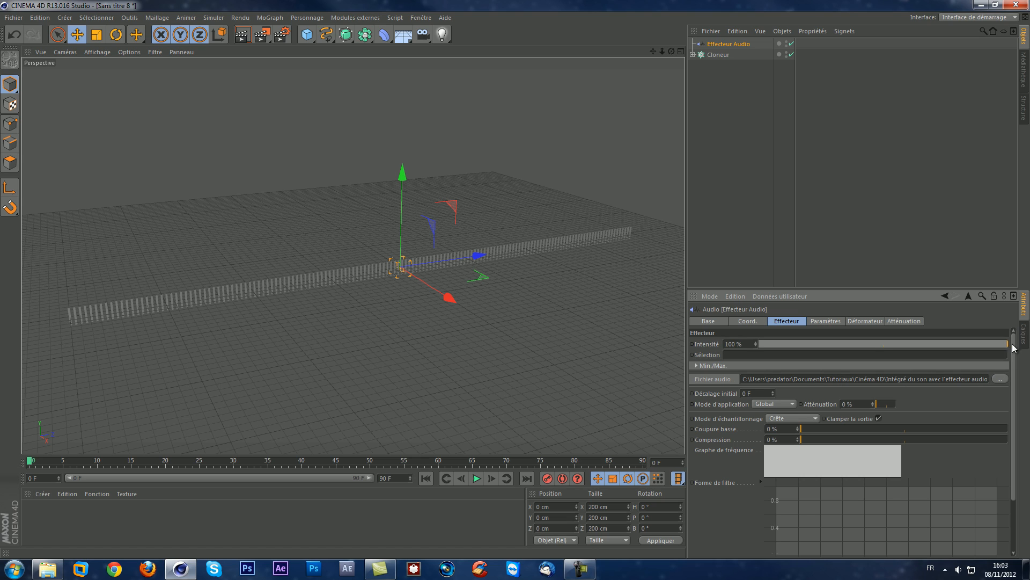
Step: Set the Effecteur Audio's application mode to Par étapes
drag(1014, 340, 1014, 381)
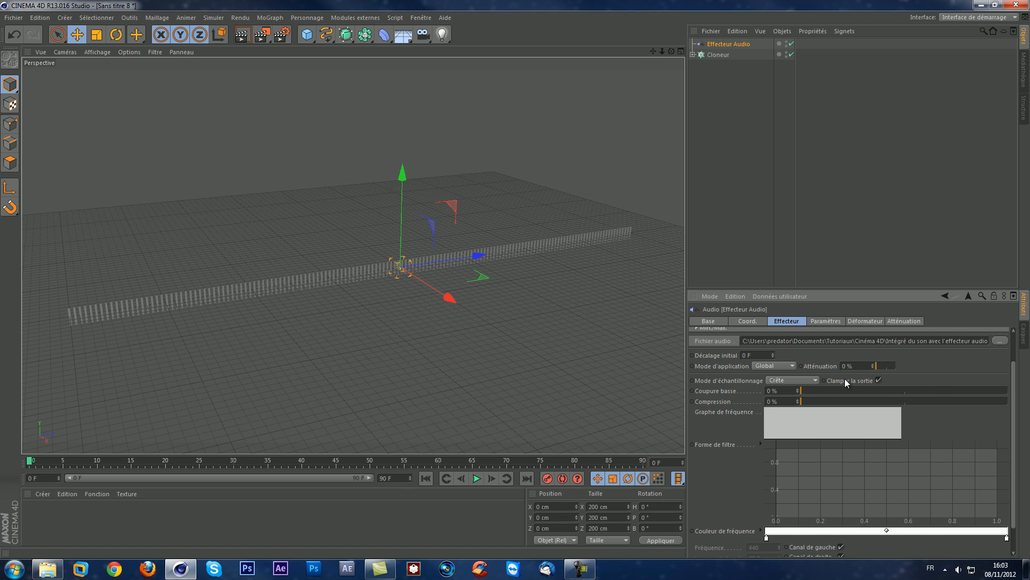
click(782, 366)
click(776, 391)
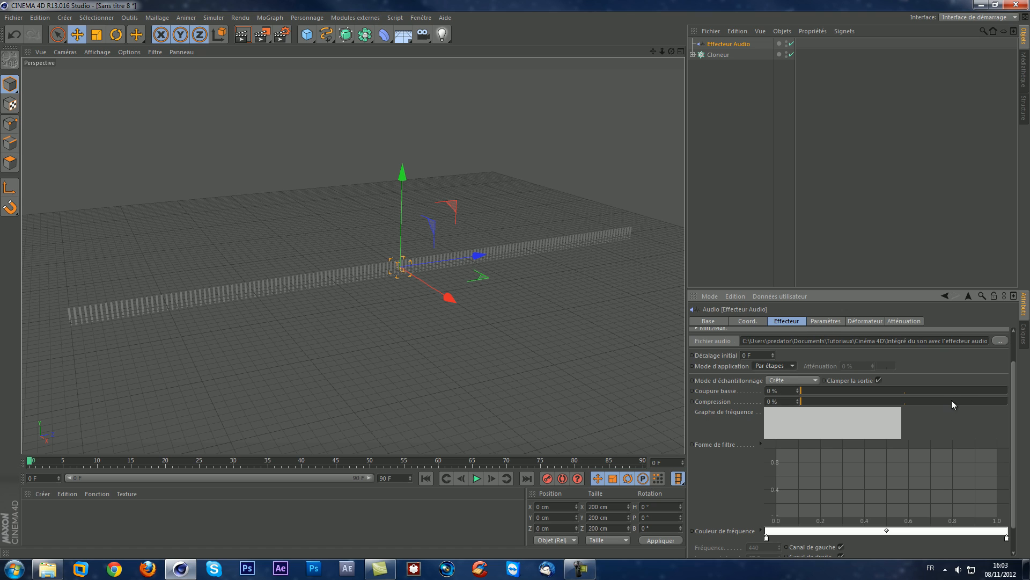
scroll(1012, 382, down, 2)
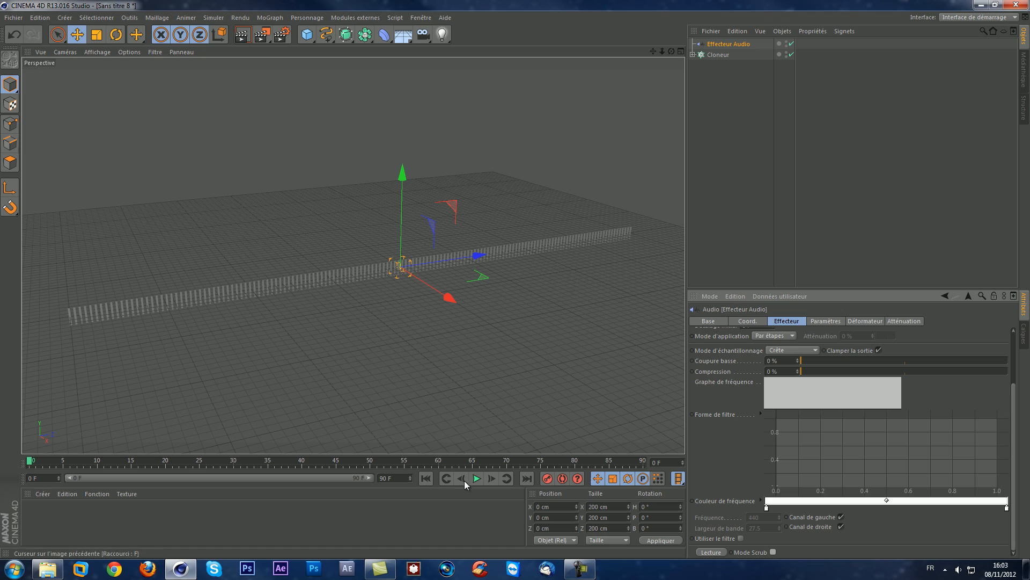
Step: Set the timeline end and preview range to 6000 F, and play the animation to about frame 178
click(379, 478)
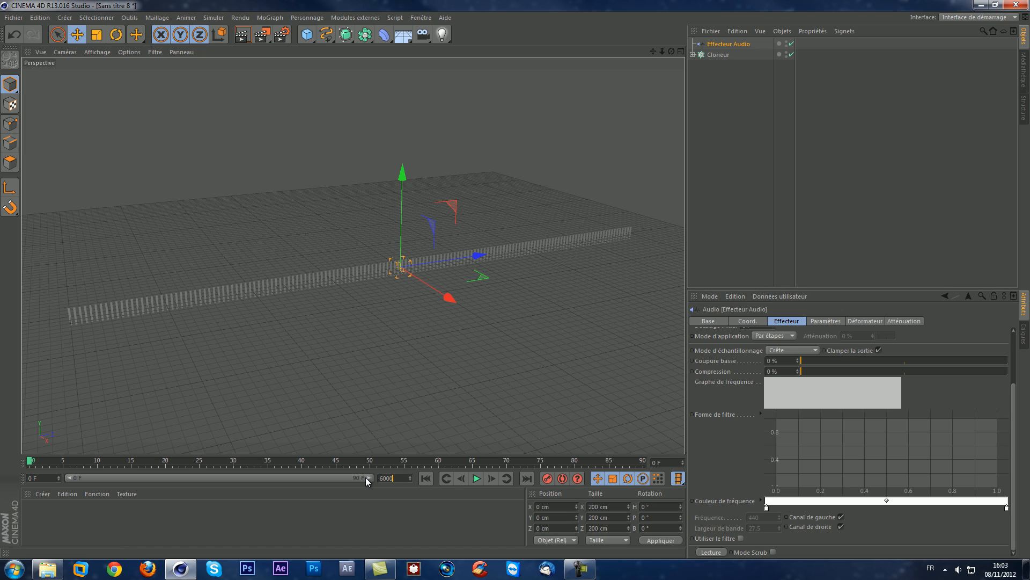
key(Return)
text(6000)
key(Return)
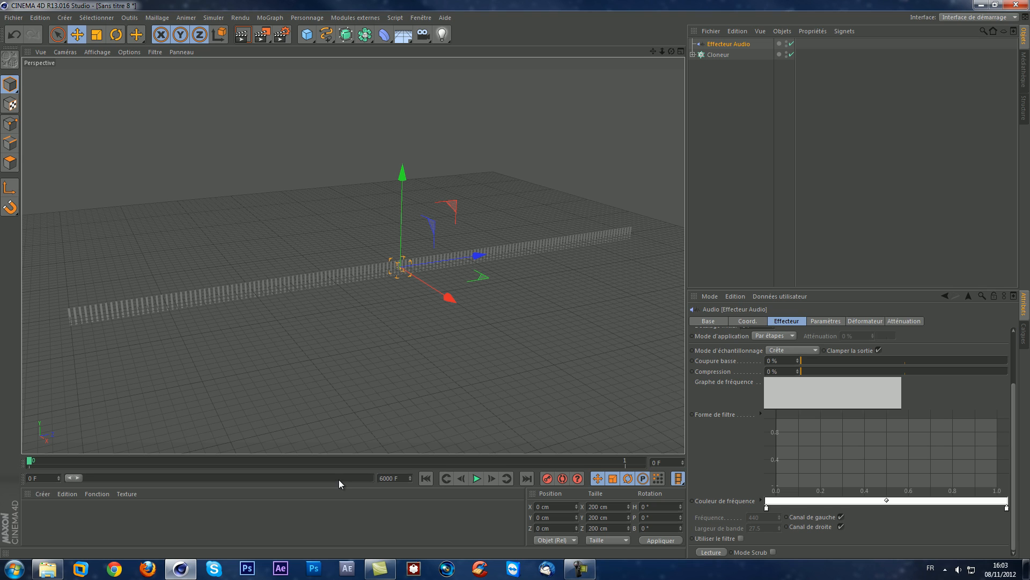
drag(82, 476, 384, 485)
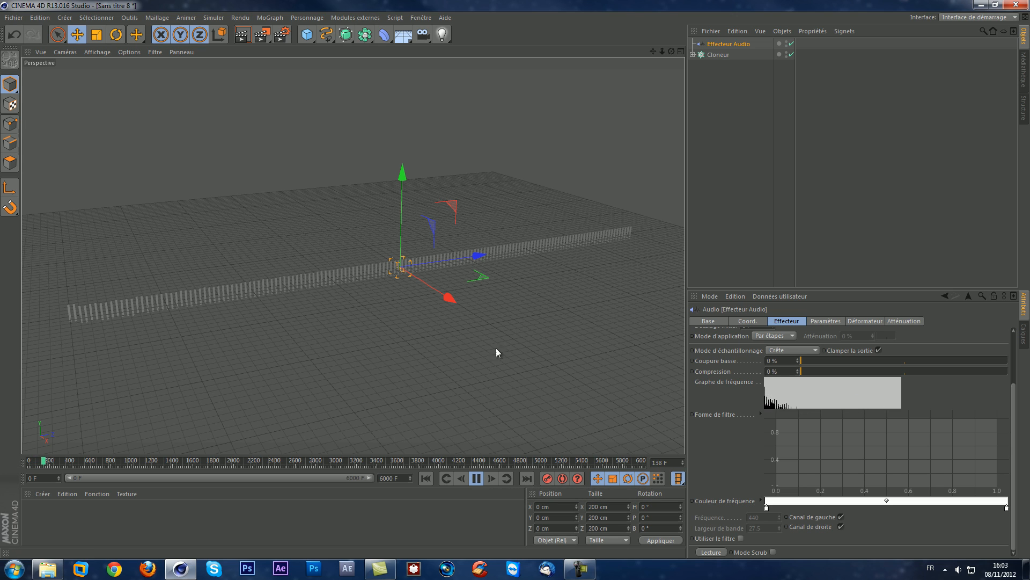
click(477, 478)
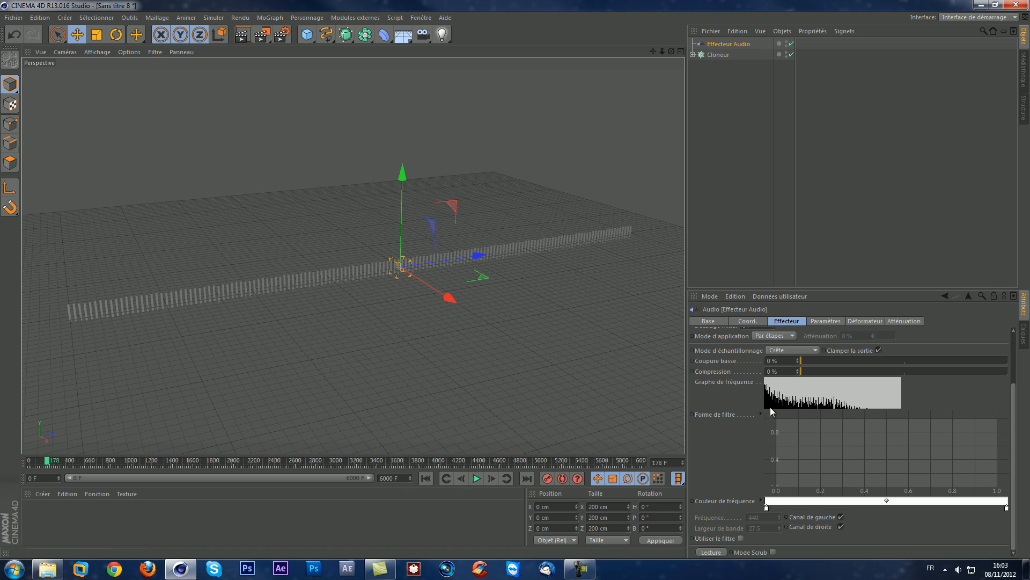
Step: Set the Effecteur Audio's transformation mode to Absolue and enable scaling with a Y scale of 10
click(829, 320)
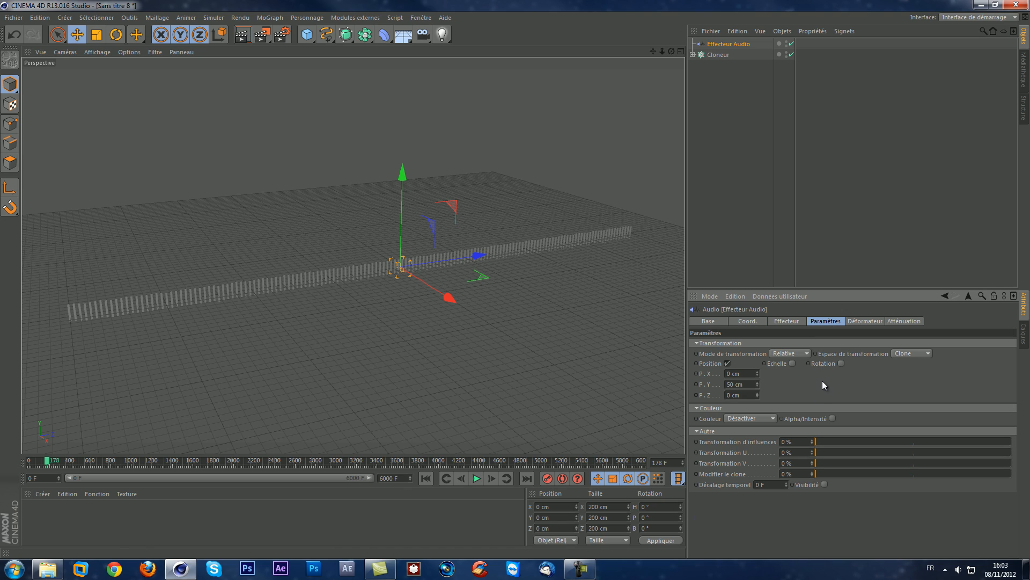
click(807, 353)
click(792, 363)
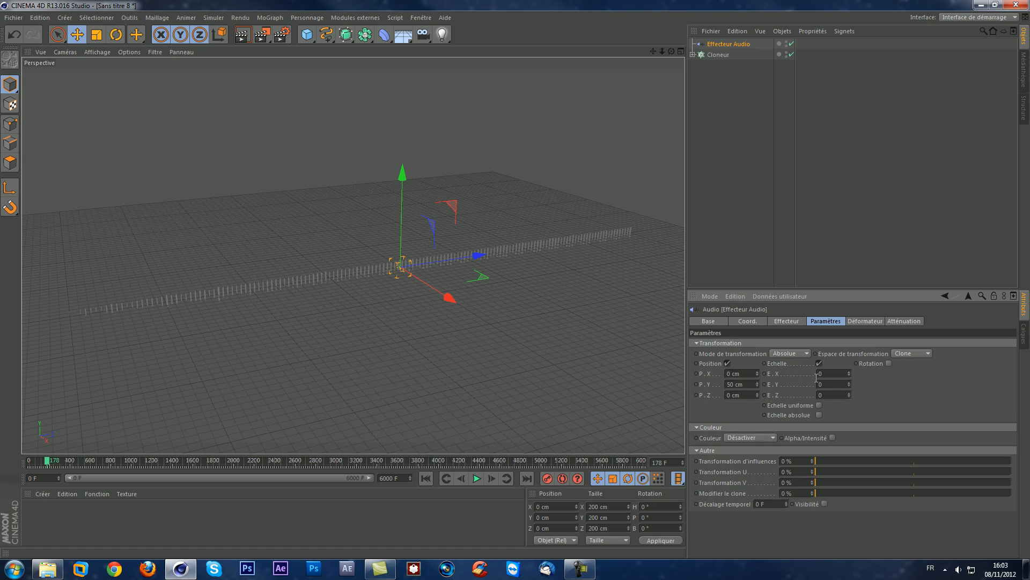
click(818, 384)
text(10)
key(Return)
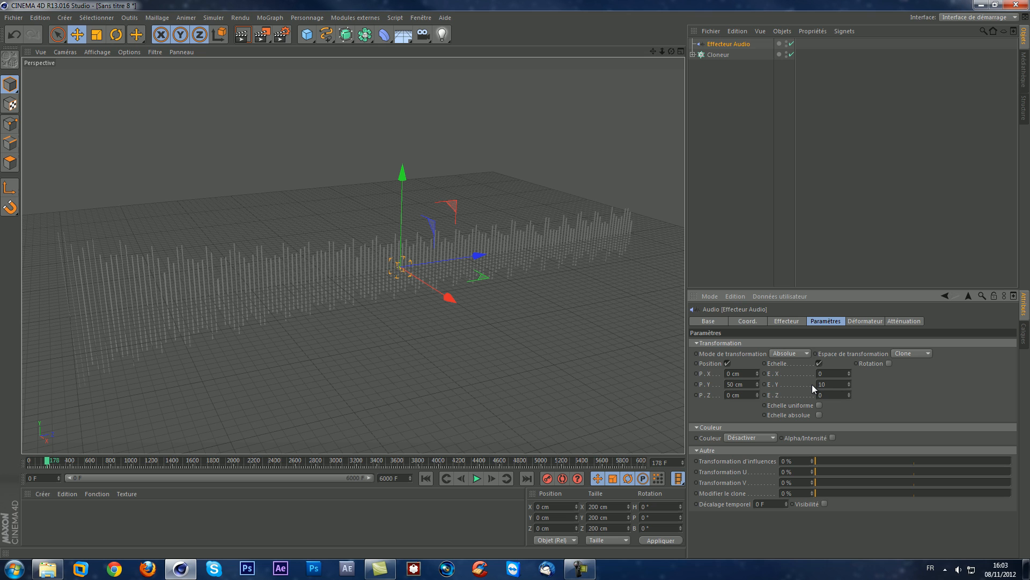
Step: Play the animation from frame 0 to about frame 182 to check how the bars react to the music
alt+drag(396, 261, 385, 244)
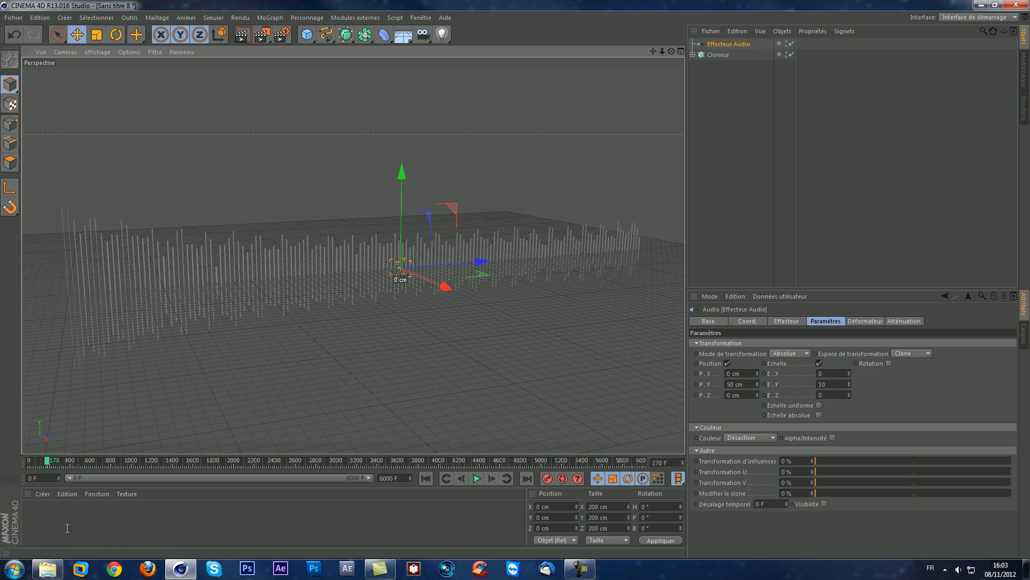
drag(47, 465, 30, 465)
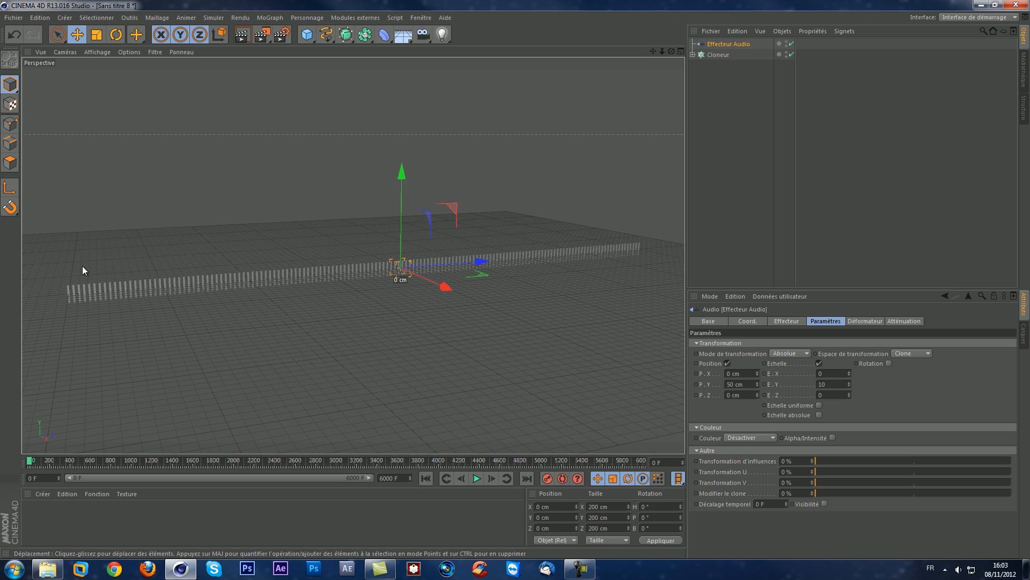
click(476, 478)
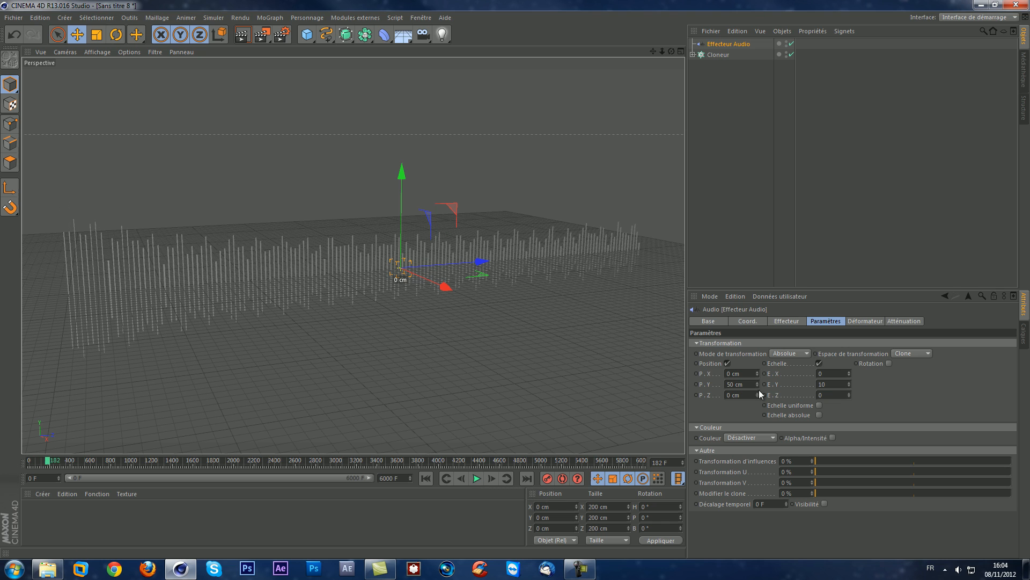
Step: Raise the effector's Y scale to 20 and play from frame 0 to about frame 121 with the Cloneur selected
drag(828, 384, 786, 383)
text(20)
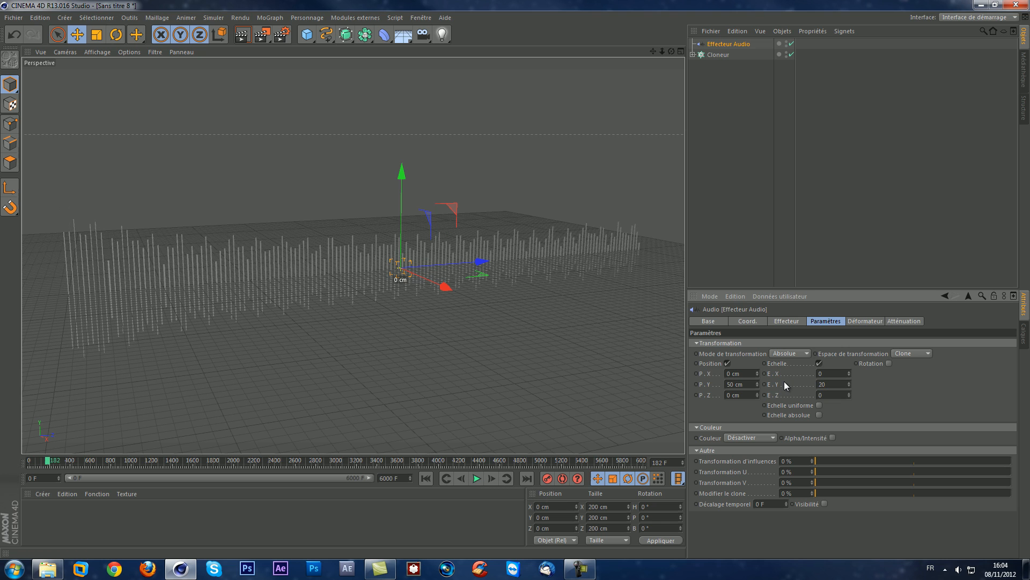
drag(44, 465, 6, 464)
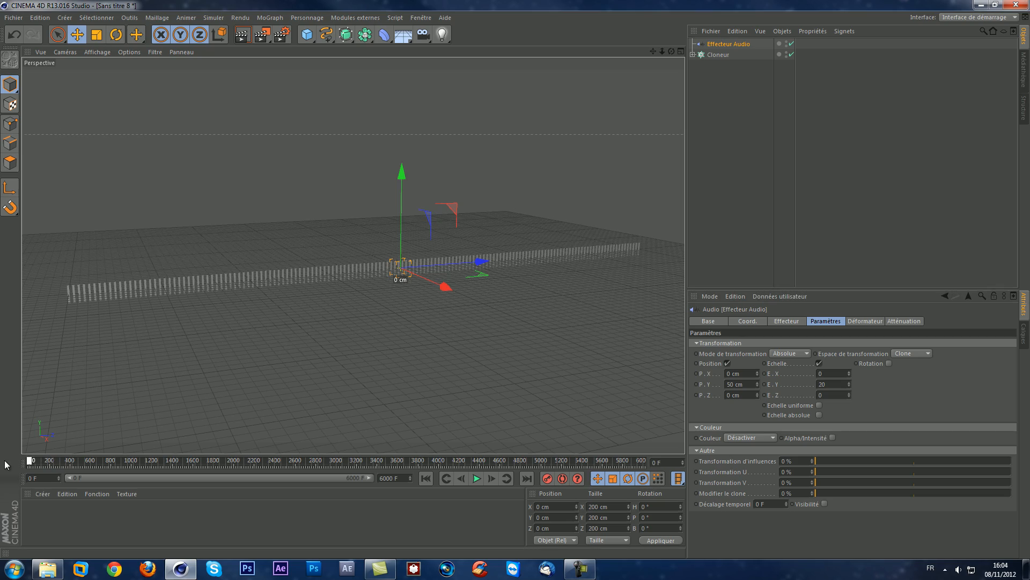
click(719, 55)
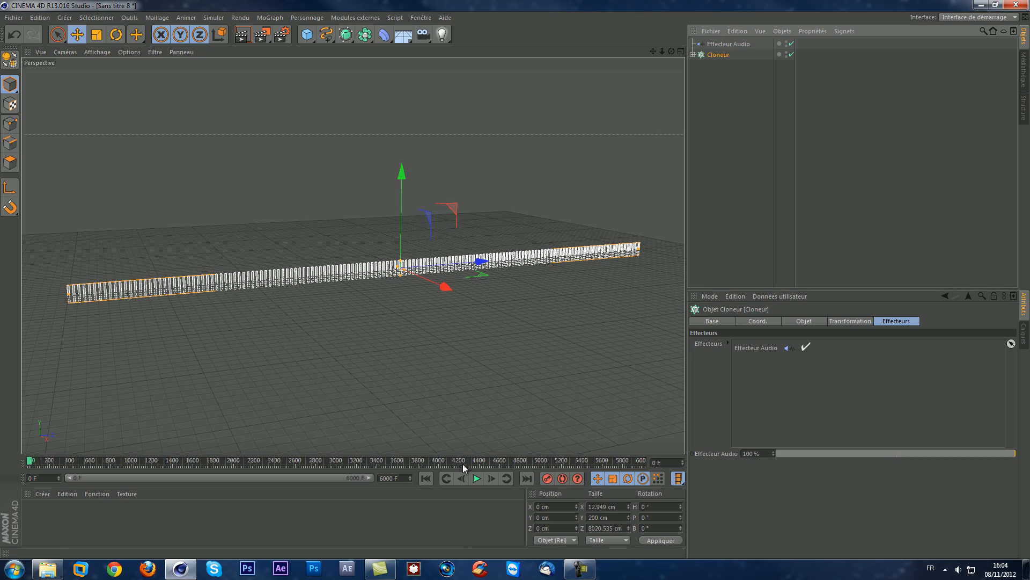
click(476, 478)
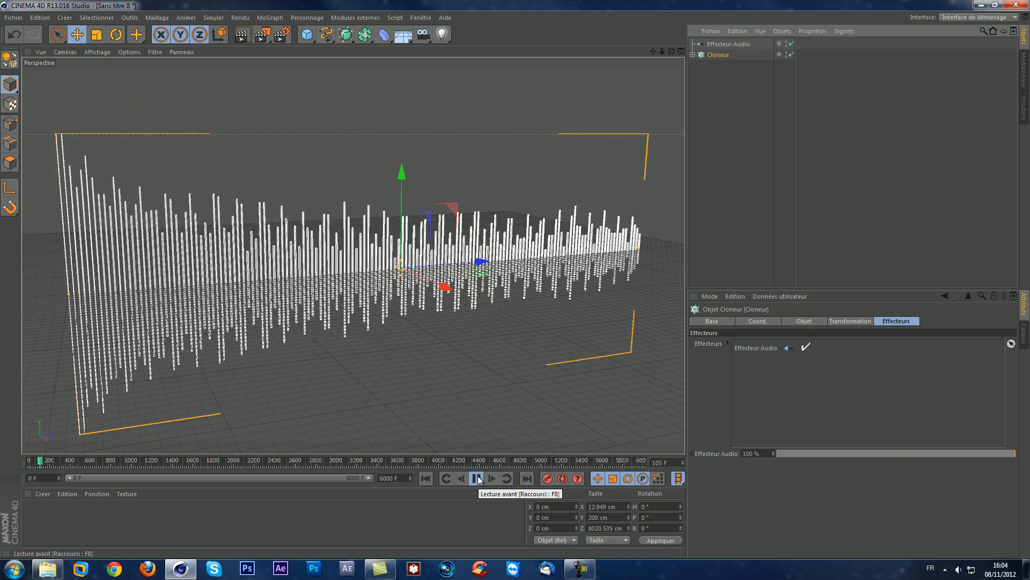
click(477, 478)
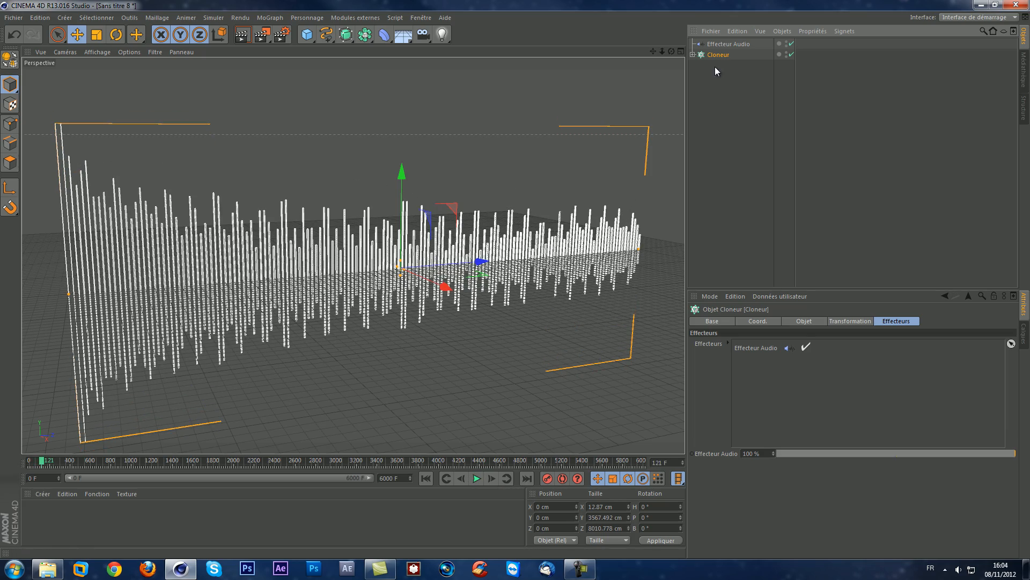
Step: Set the Effecteur Audio's Décalage initial to 200 F and play the animation from frame 0 to about frame 326
click(725, 44)
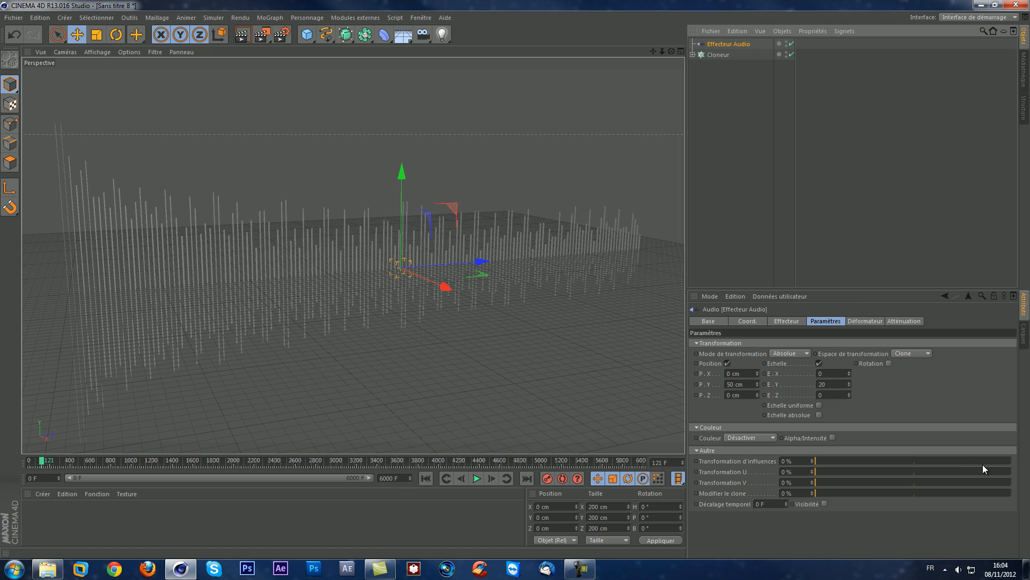
click(787, 321)
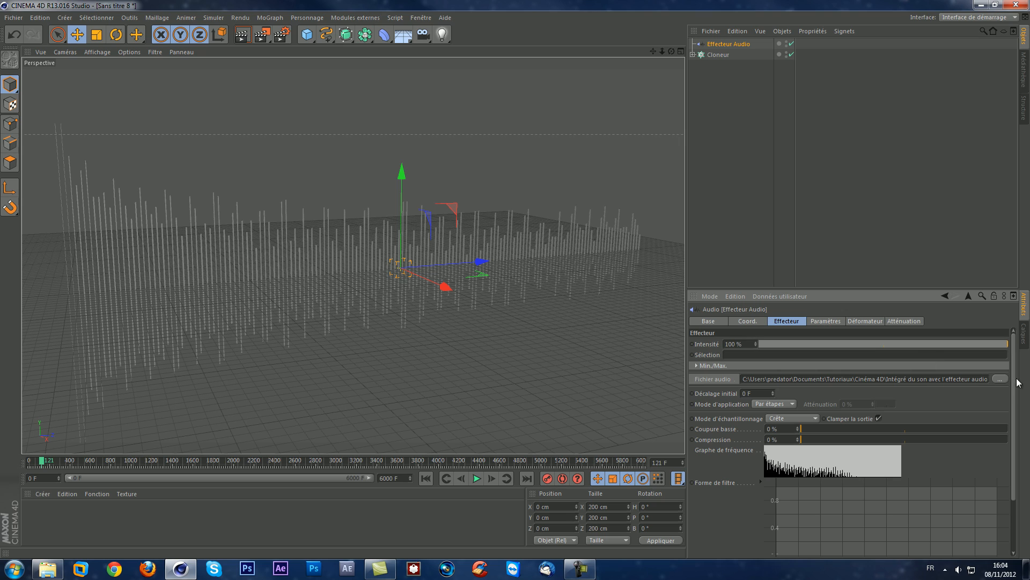
drag(1012, 375, 1007, 459)
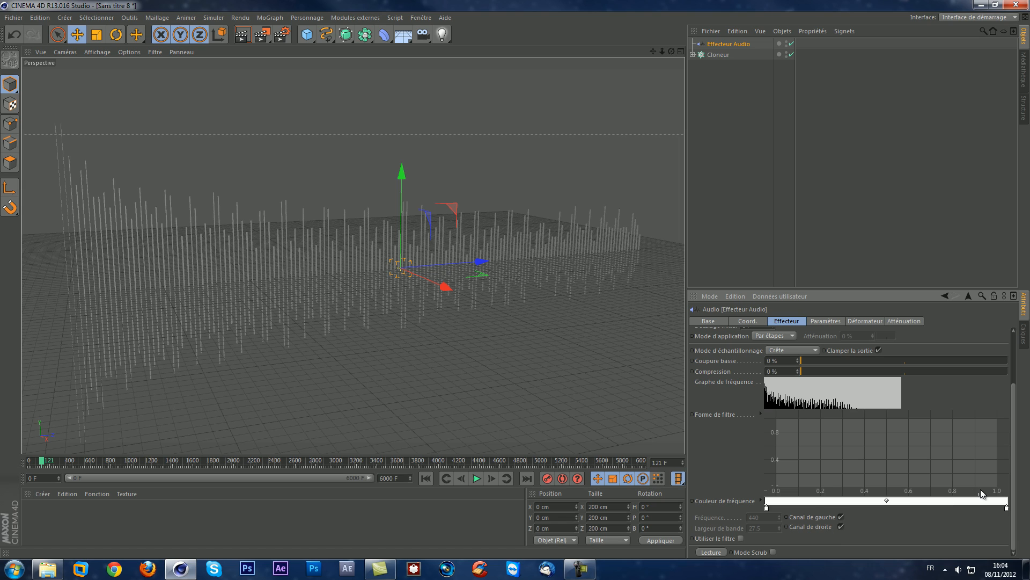
scroll(1013, 490, up, 4)
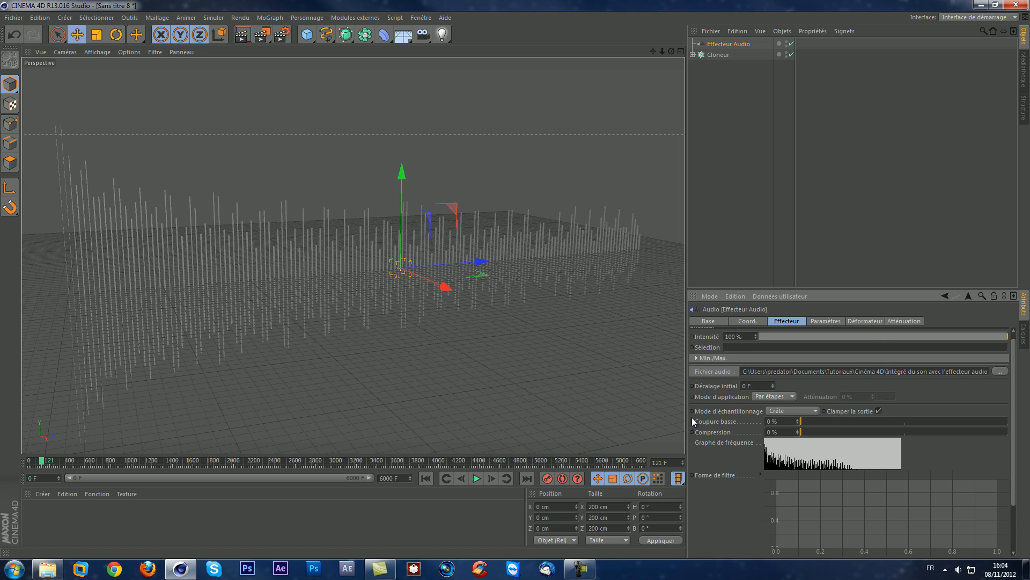
drag(757, 385, 728, 389)
click(756, 385)
drag(41, 461, 12, 464)
drag(750, 384, 684, 381)
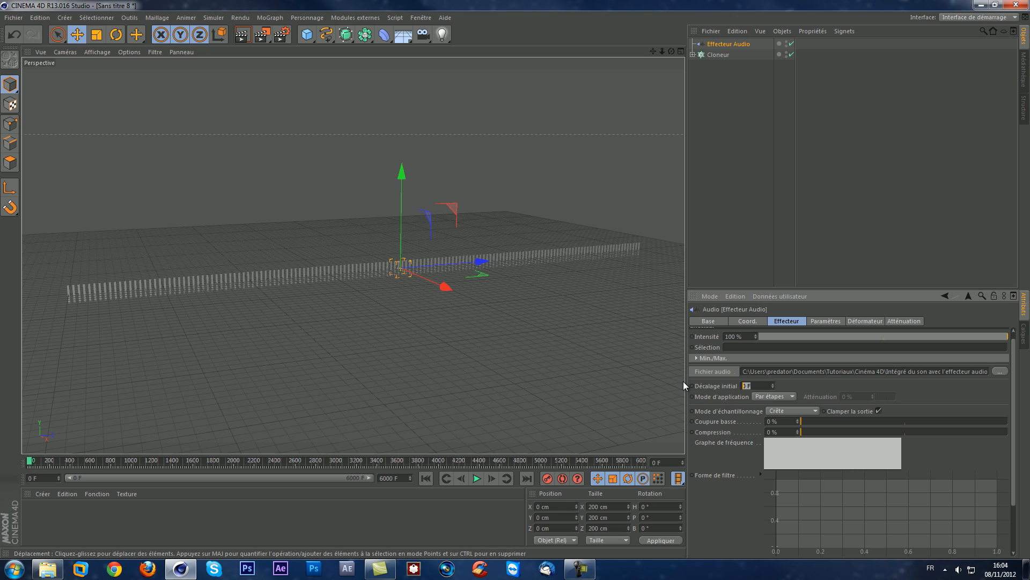
text(200)
click(477, 478)
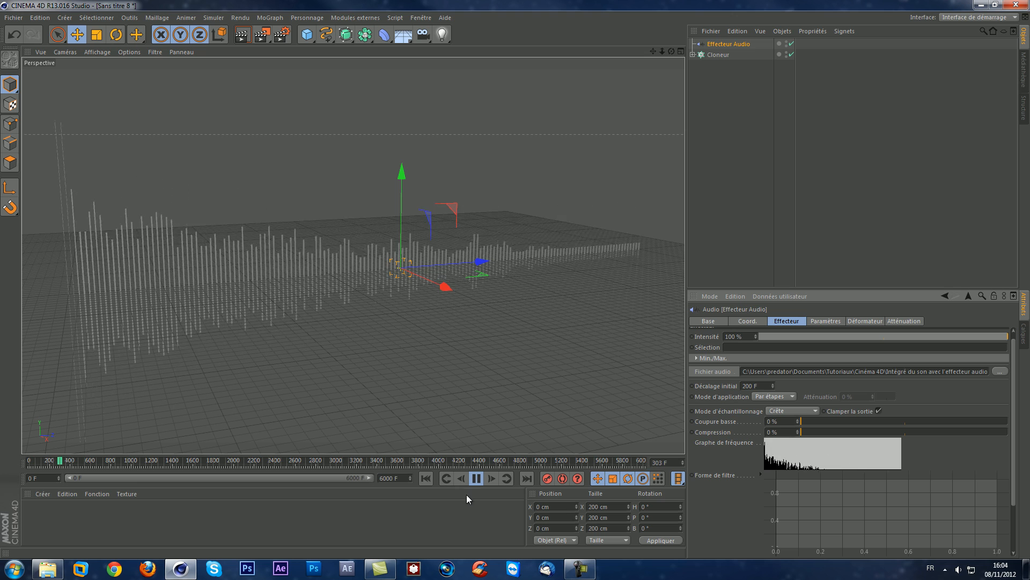
click(476, 478)
Step: Record a key on the effector's Mode Scrub at frame 326 and narrow the timeline preview range to about 110–972 F
scroll(1018, 429, down, 3)
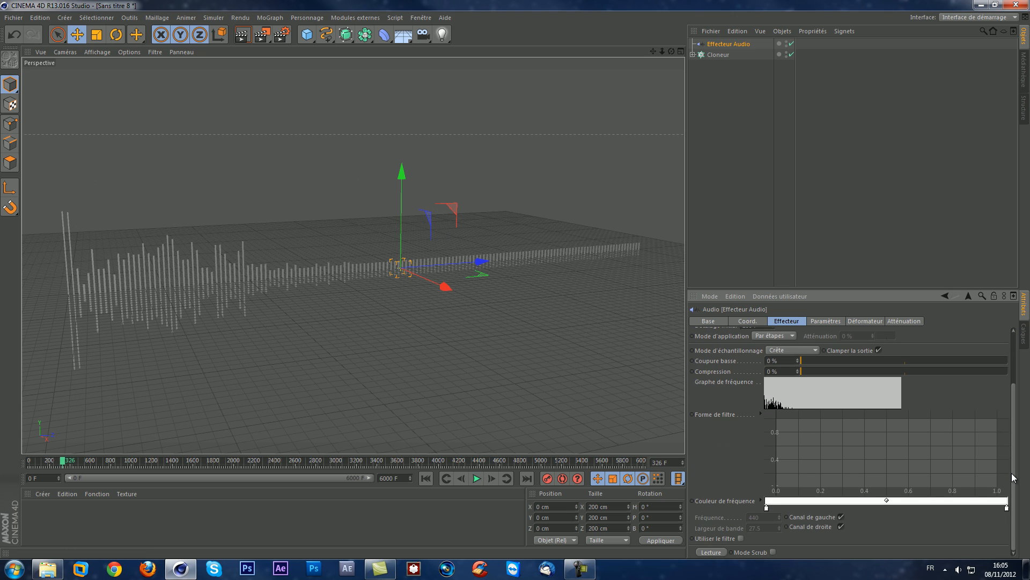
click(731, 552)
drag(376, 478, 140, 478)
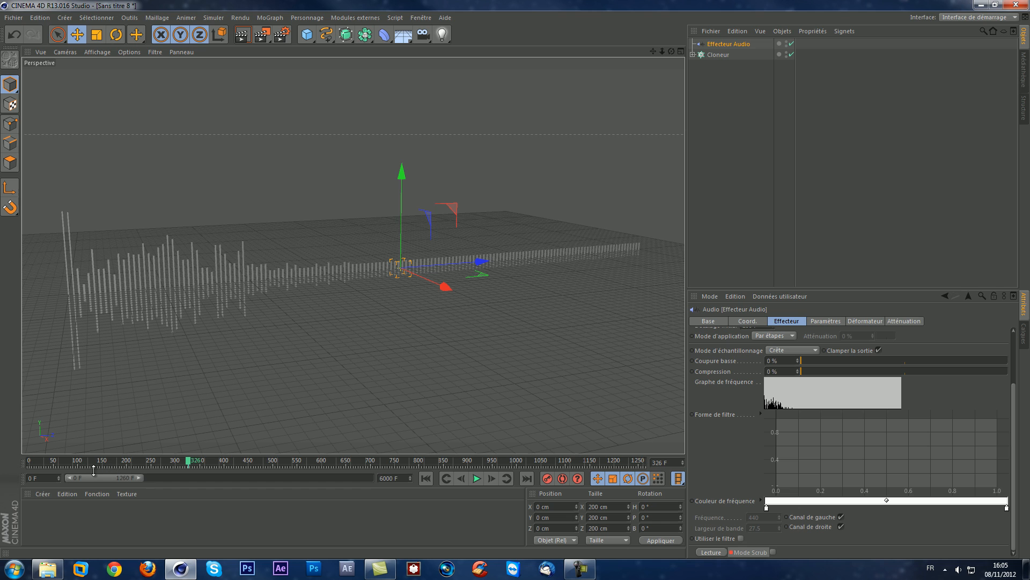
drag(69, 477, 94, 478)
Step: Try out Mode Scrub by enabling it and scrubbing the timeline between about frames 340 and 358
drag(192, 462, 204, 462)
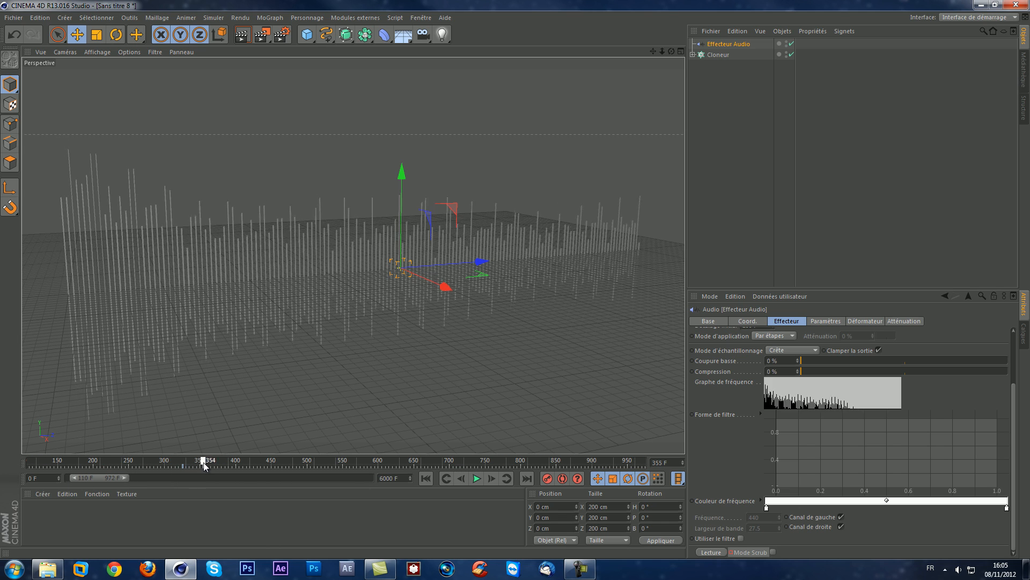
click(773, 552)
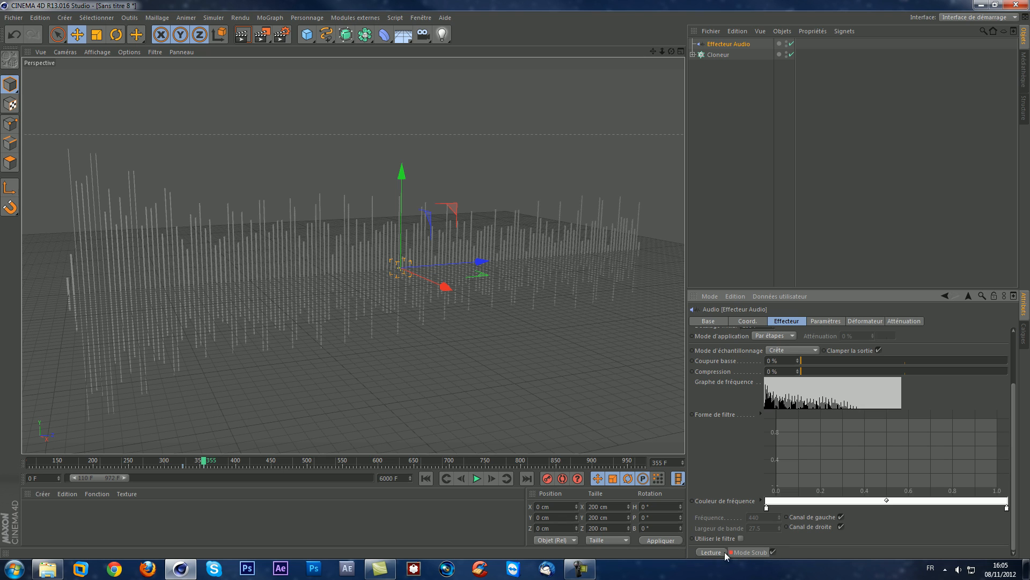
click(206, 463)
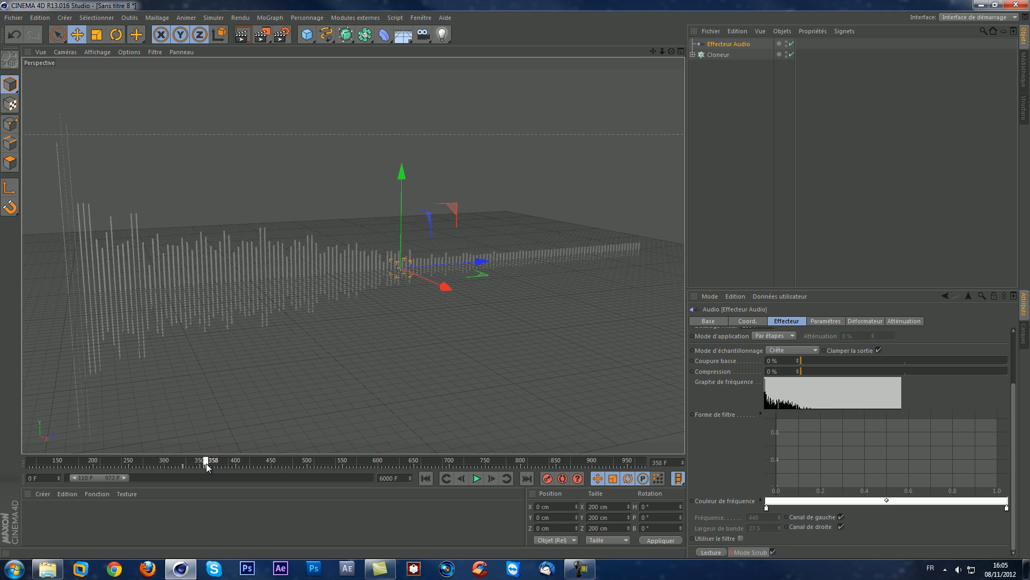
mouse_move(206, 462)
mouse_down()
mouse_move(244, 465)
mouse_move(192, 470)
mouse_up()
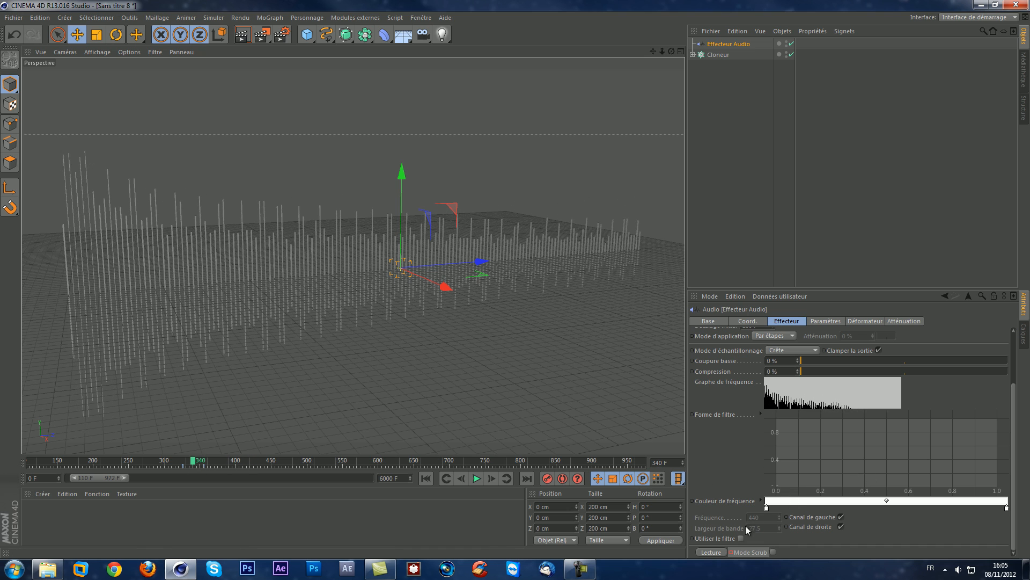
Step: Extend the timeline preview range back to 0–6000 F and return the playhead to frame 0
drag(75, 478, 64, 478)
drag(127, 478, 436, 499)
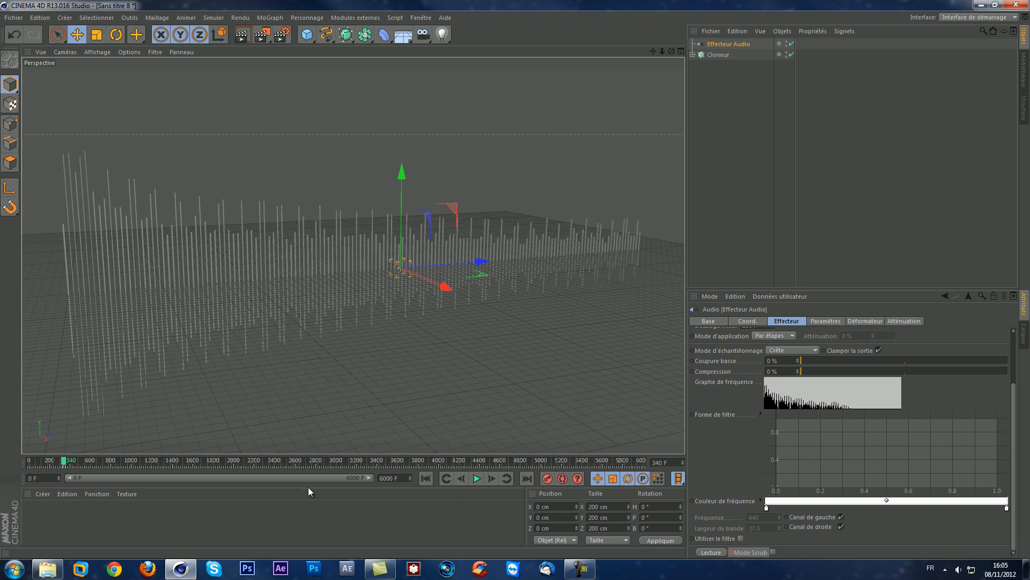
click(31, 462)
drag(32, 462, 26, 462)
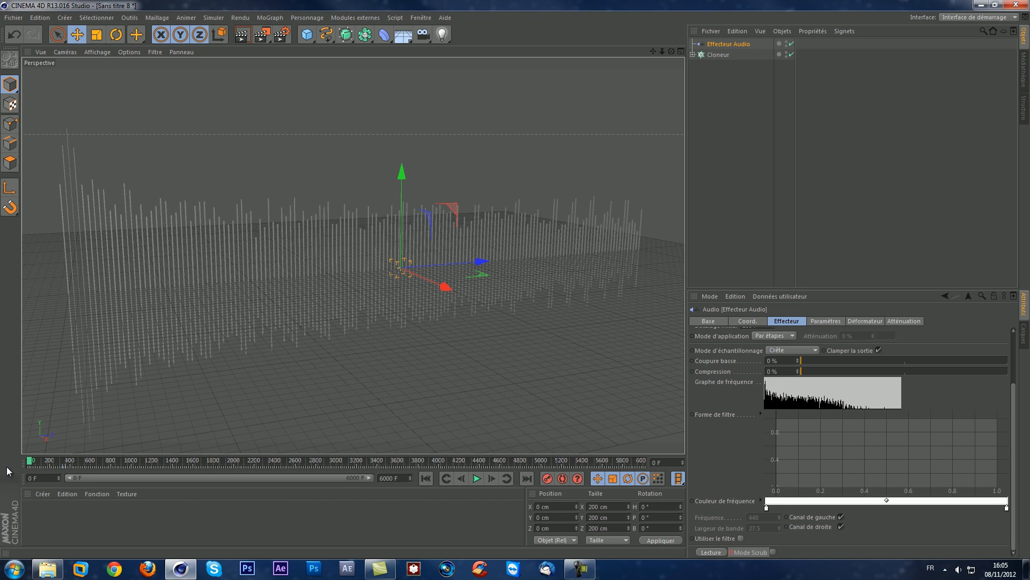